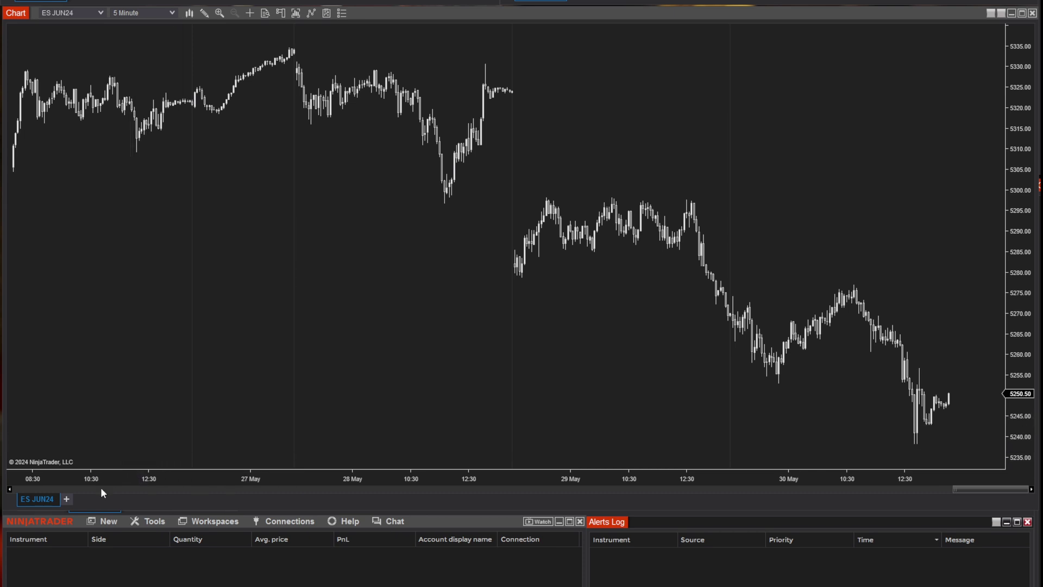
Step: Create a new chart and select ES JUN24 as its data series instrument
left_click(108, 523)
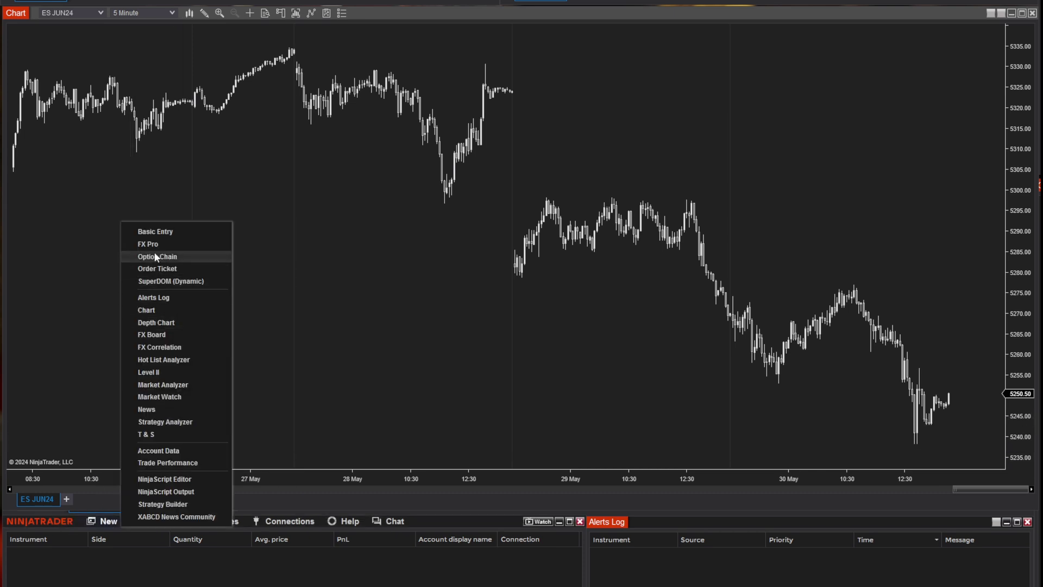
left_click(146, 310)
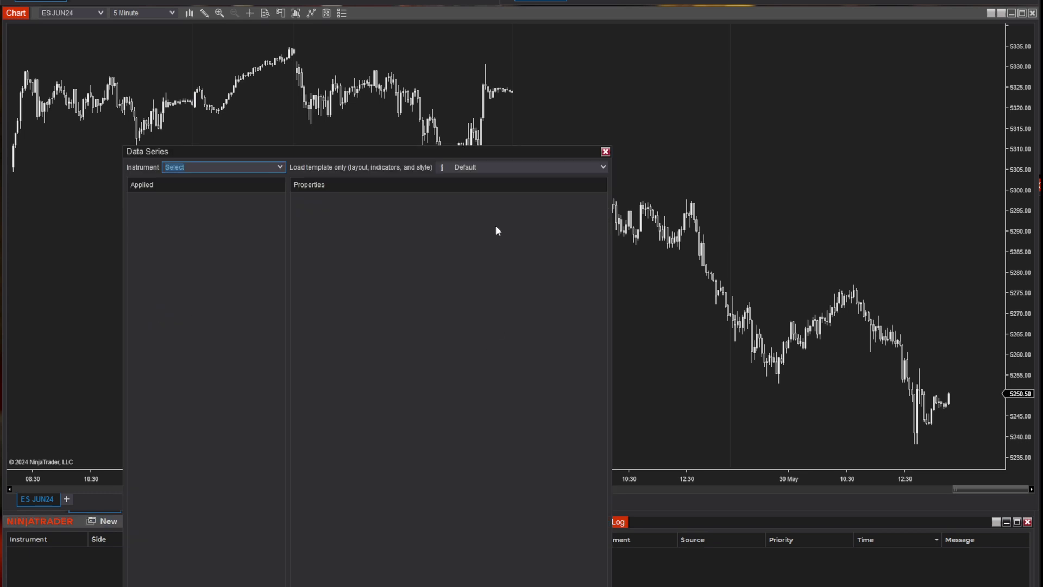
left_click_drag(490, 153, 684, 46)
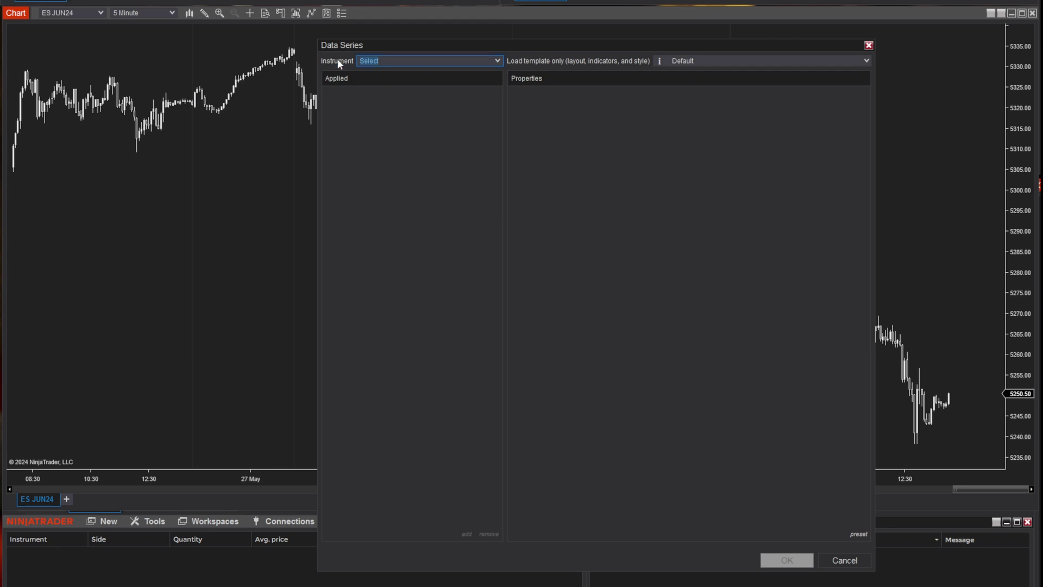
left_click(500, 61)
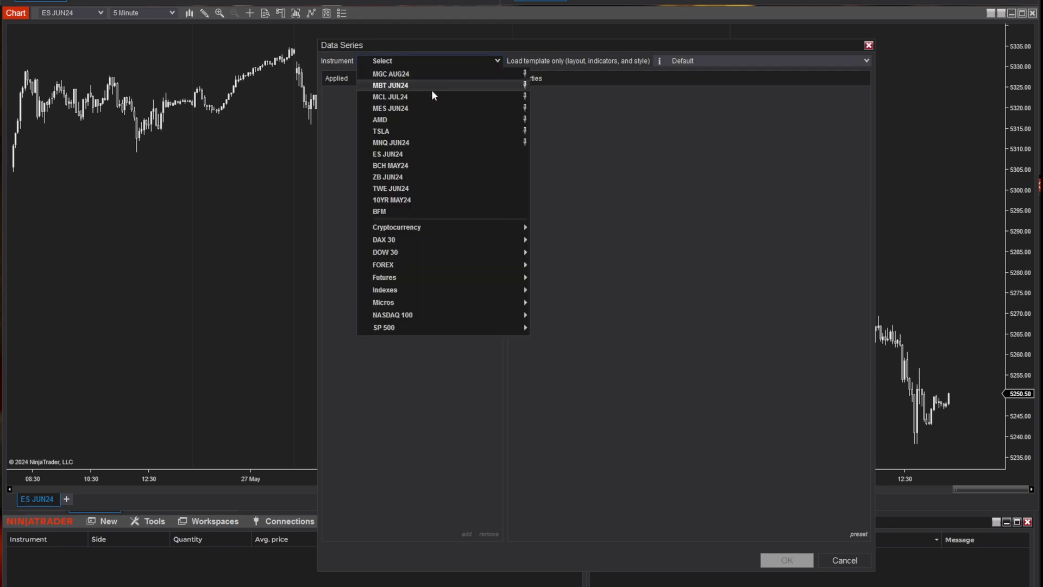
left_click(387, 154)
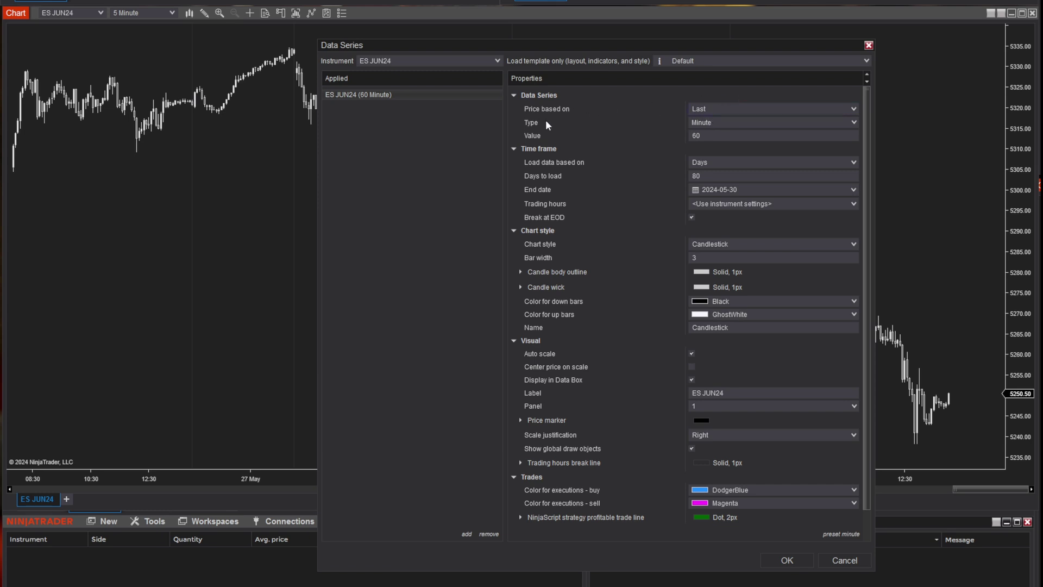
Step: Try the Day type for the ES JUN24 data series and return it to Minute
left_click(731, 129)
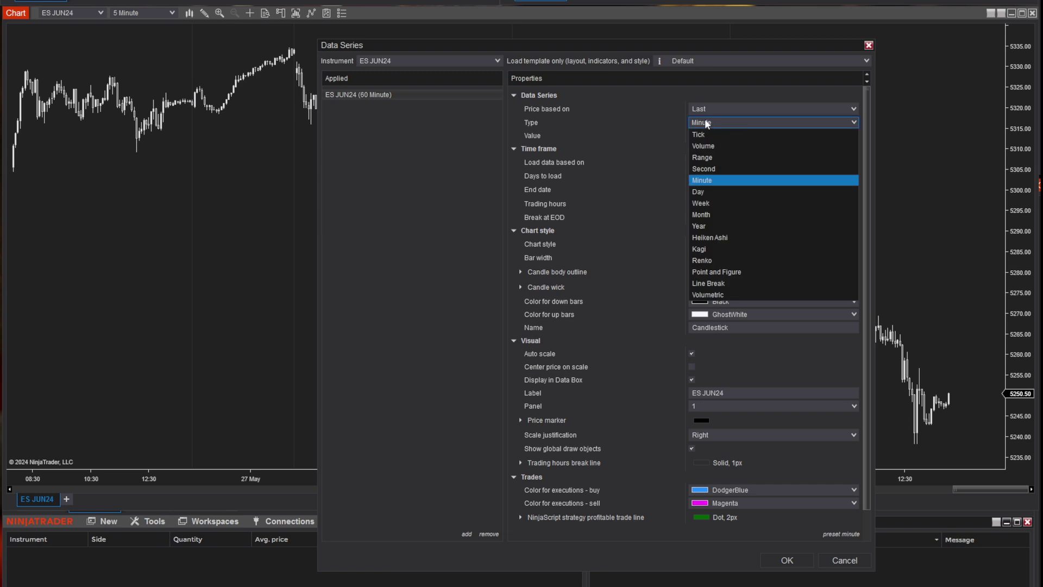
left_click(704, 192)
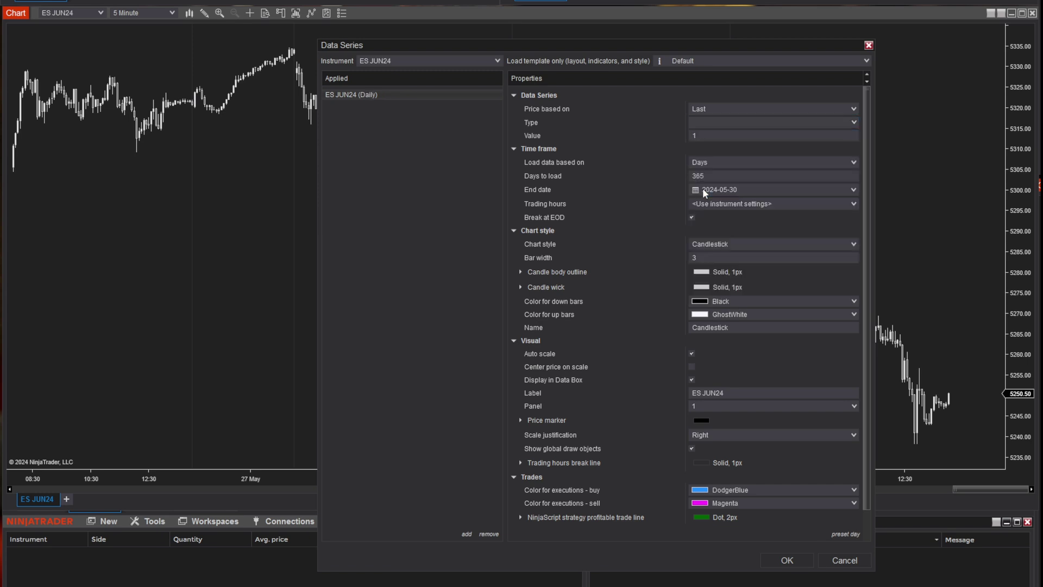
left_click(702, 135)
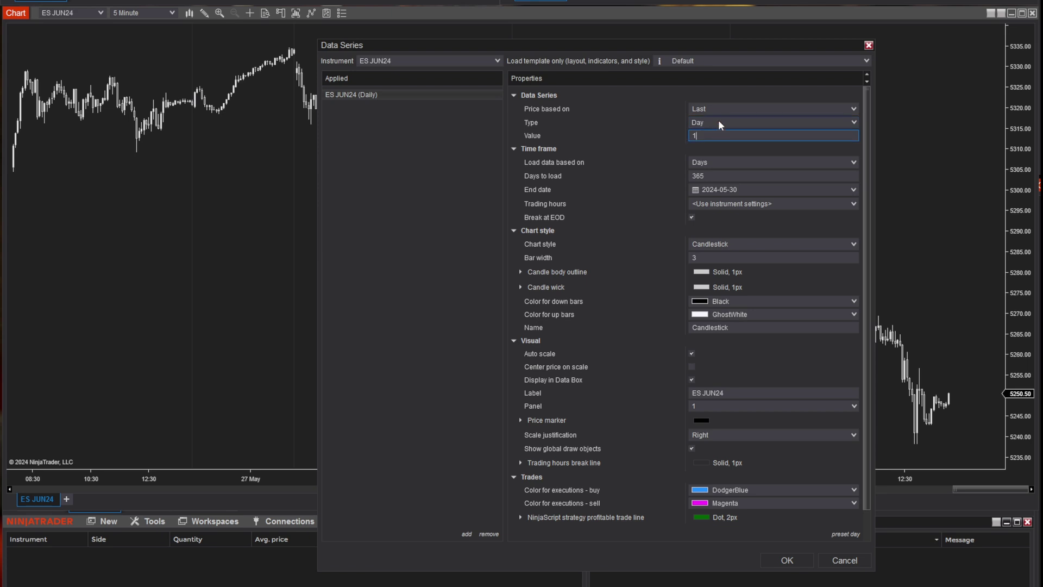
left_click(718, 123)
left_click(713, 182)
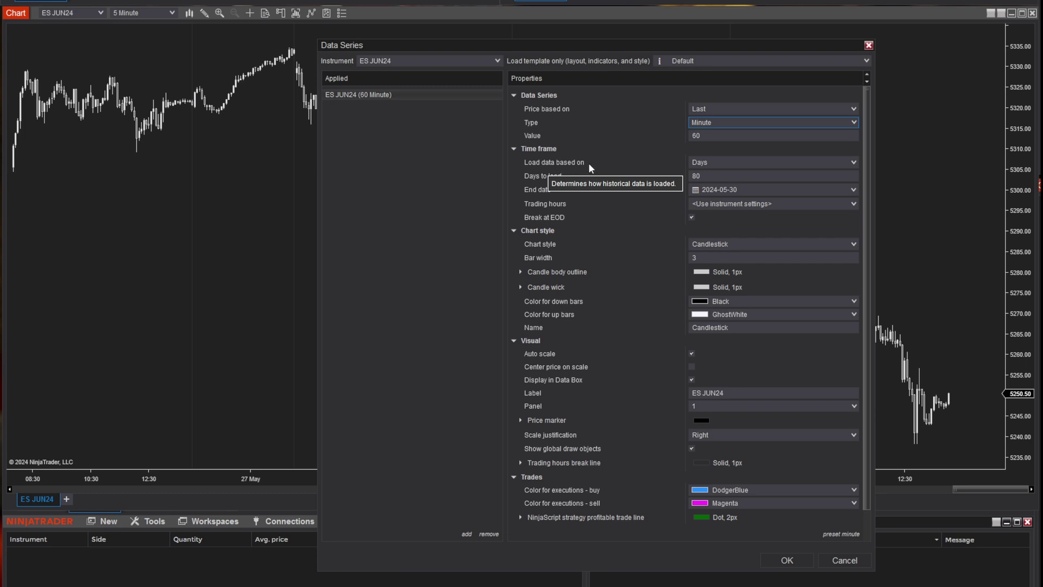
Step: Keep data loading based on Days and set the days to load to 4
left_click(725, 164)
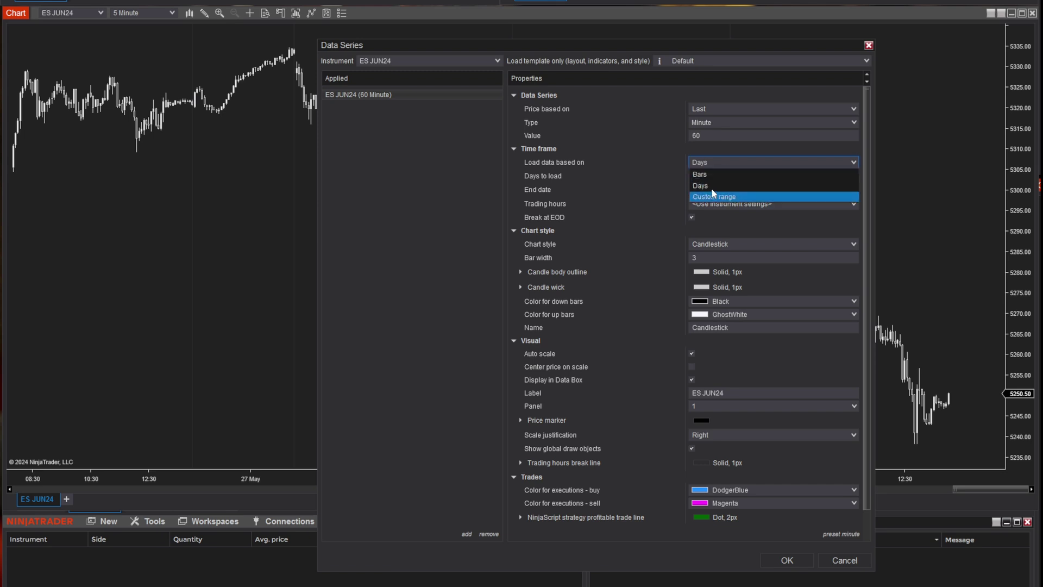
left_click(719, 162)
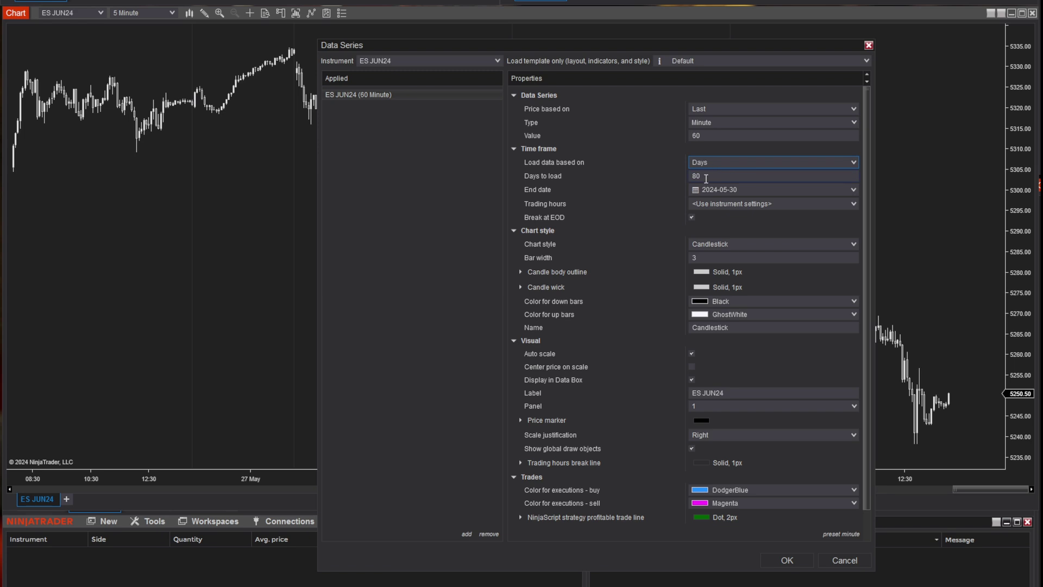
left_click_drag(706, 176, 686, 179)
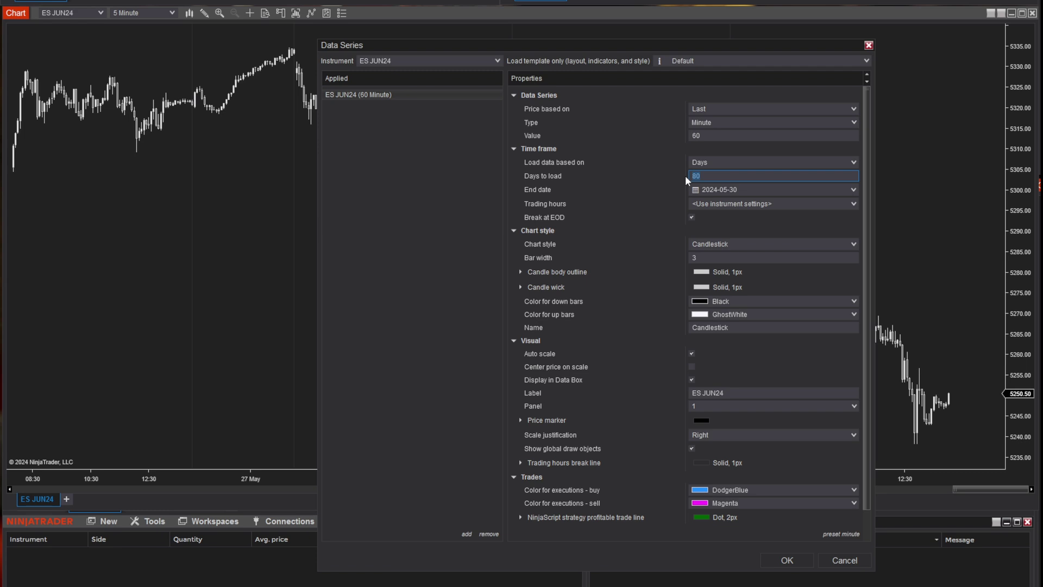
type("4")
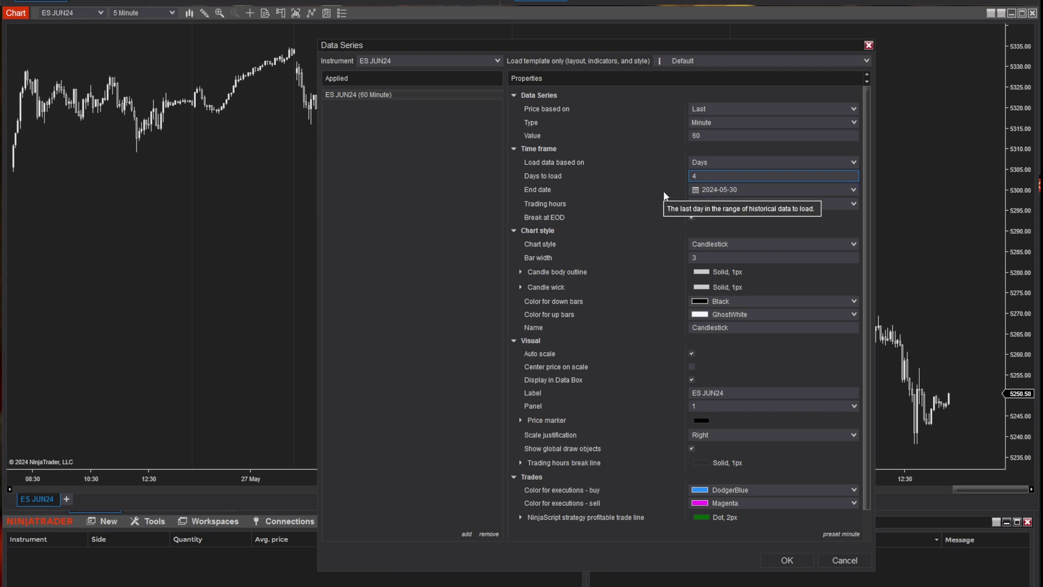
left_click(530, 206)
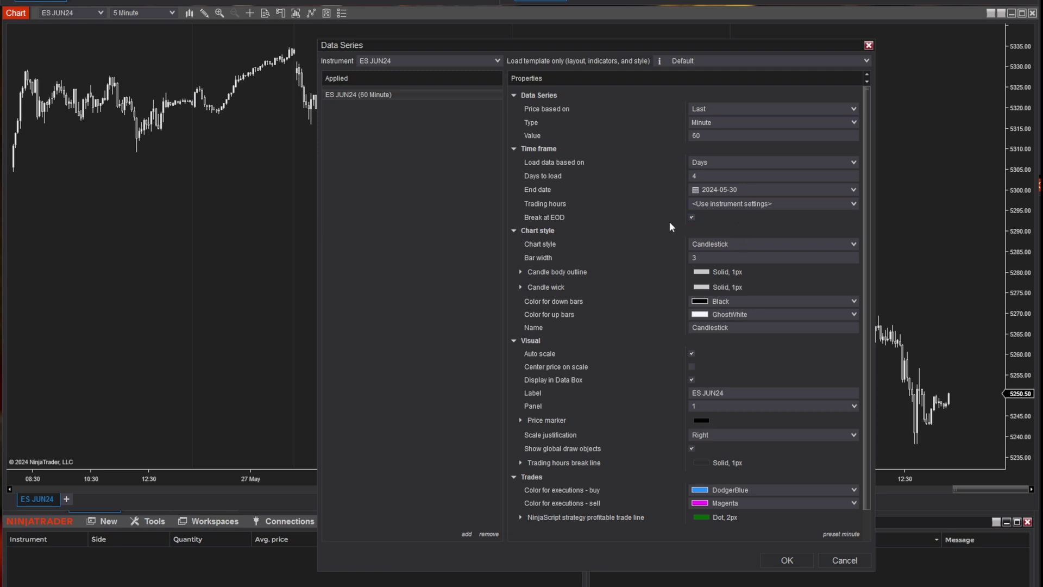
Step: Examine the chart styles available for the new ES JUN24 data series, keeping Candlestick
left_click_drag(698, 44, 773, 210)
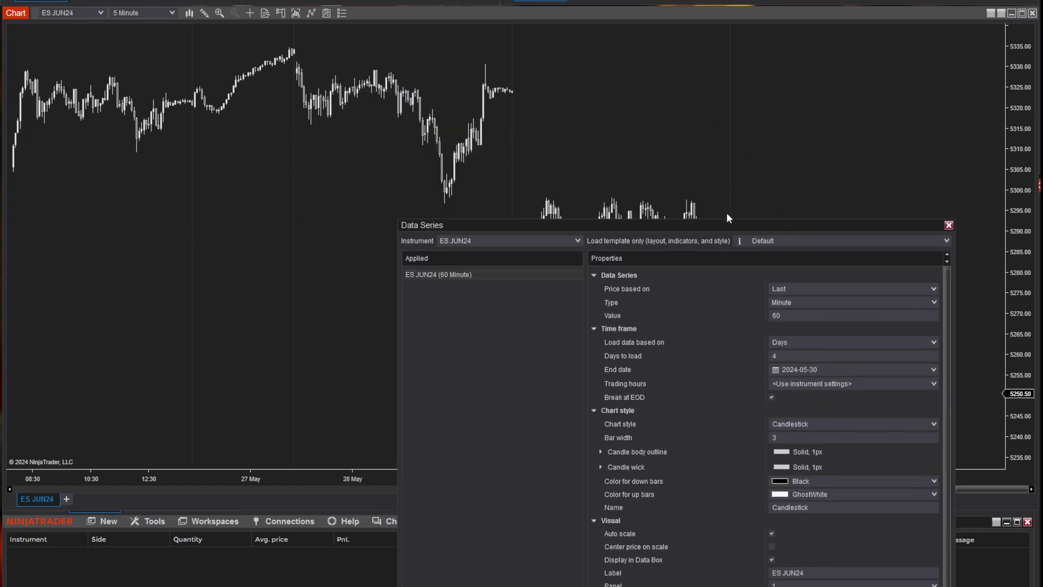
left_click_drag(728, 221, 613, 48)
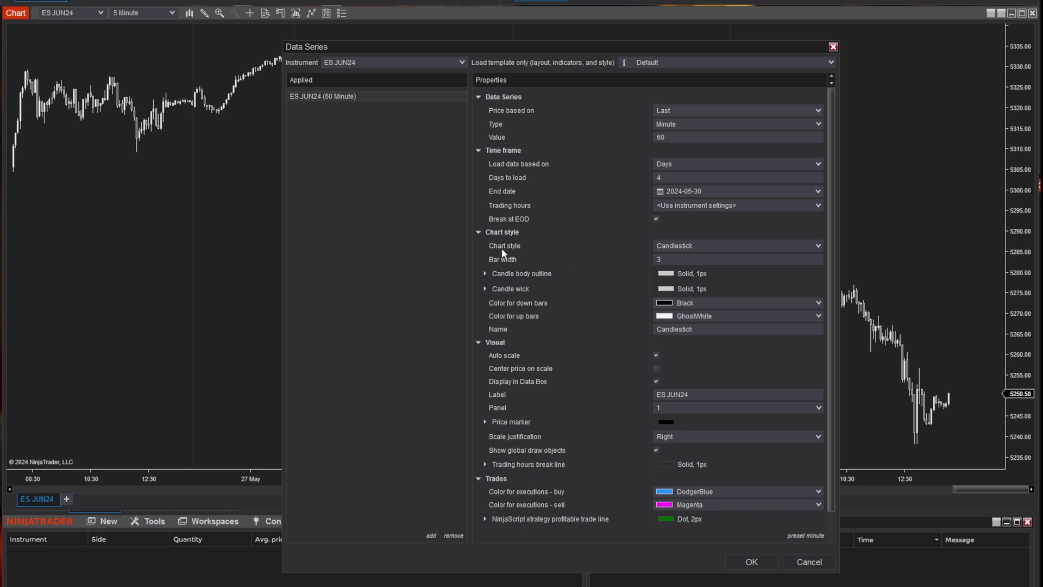
left_click(706, 247)
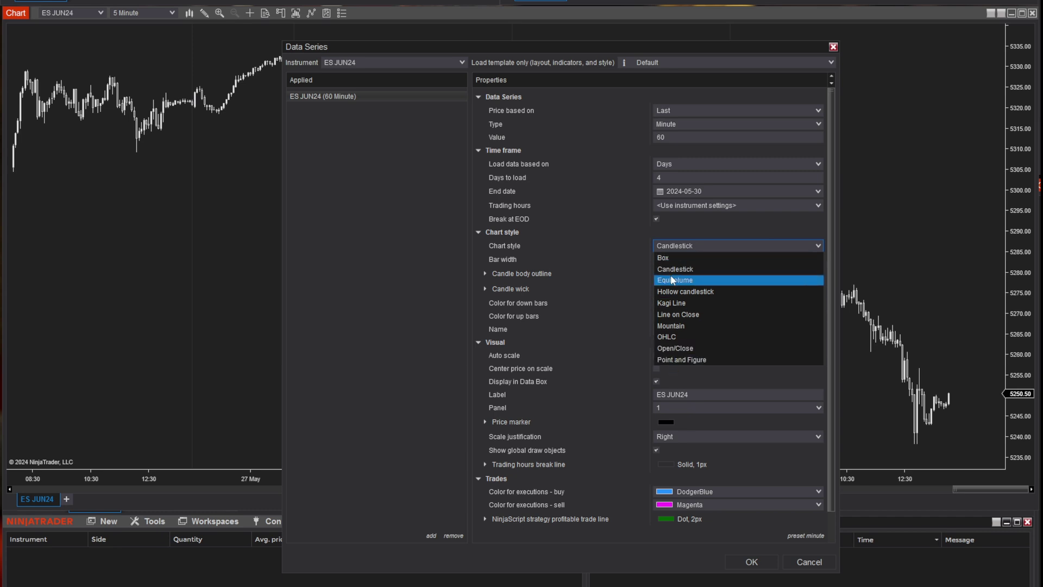
left_click(492, 259)
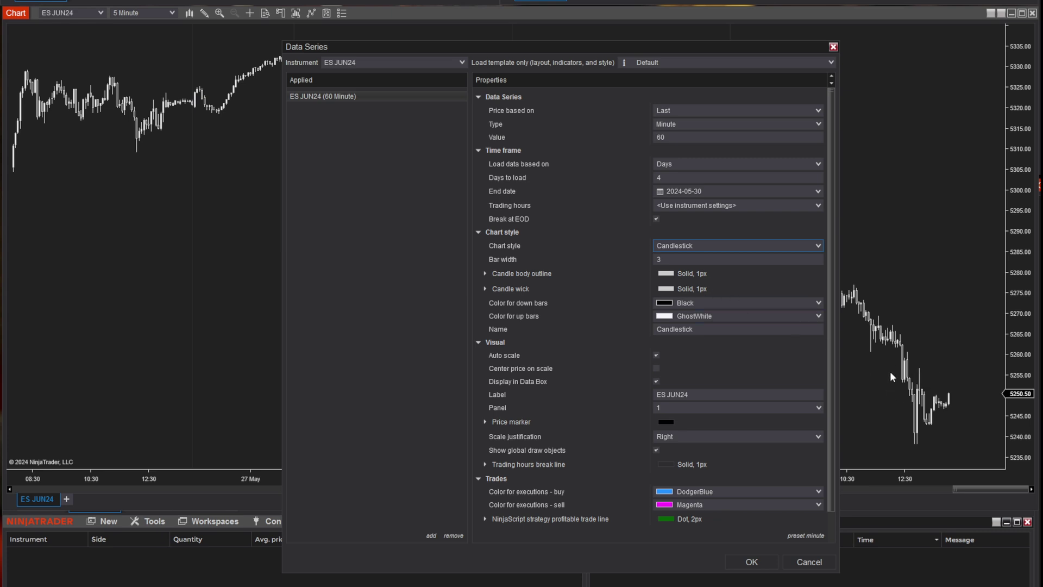
Step: Try candlestick bar widths of 15 and 3 on the existing 5-minute ES JUN24 chart, and restore the width to 1
left_click(672, 260)
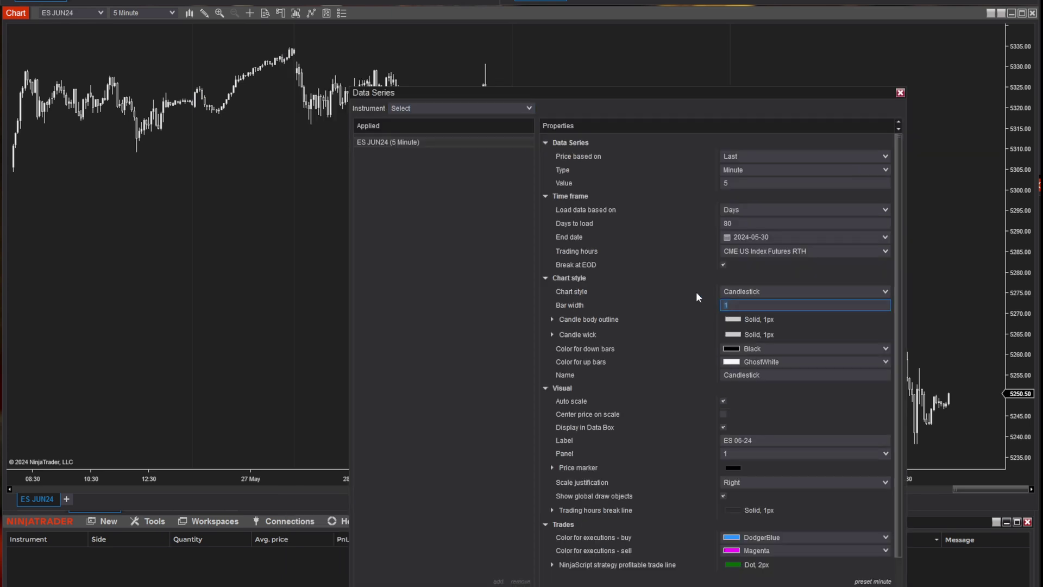
type("15")
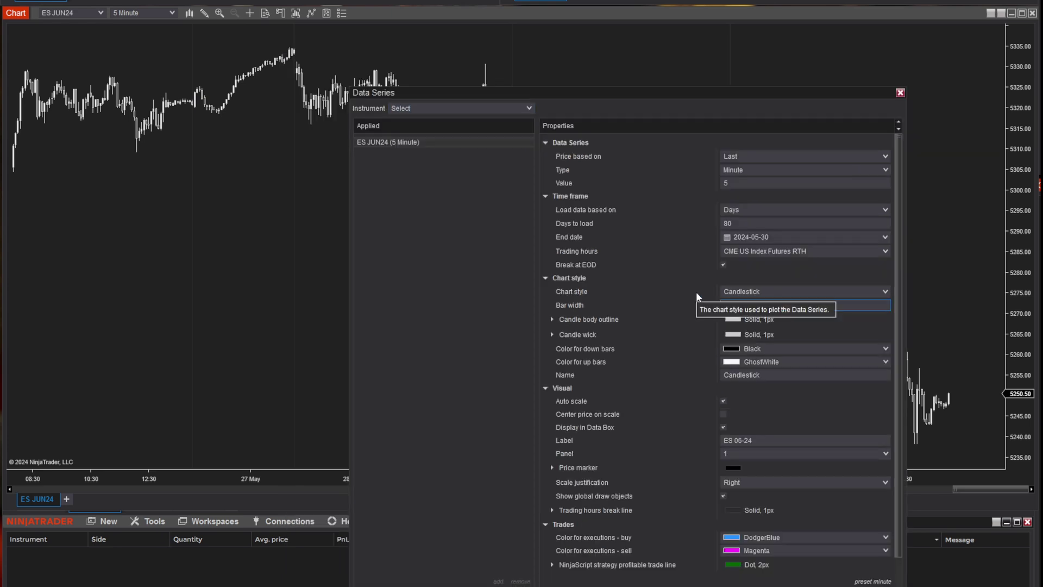
key("Return")
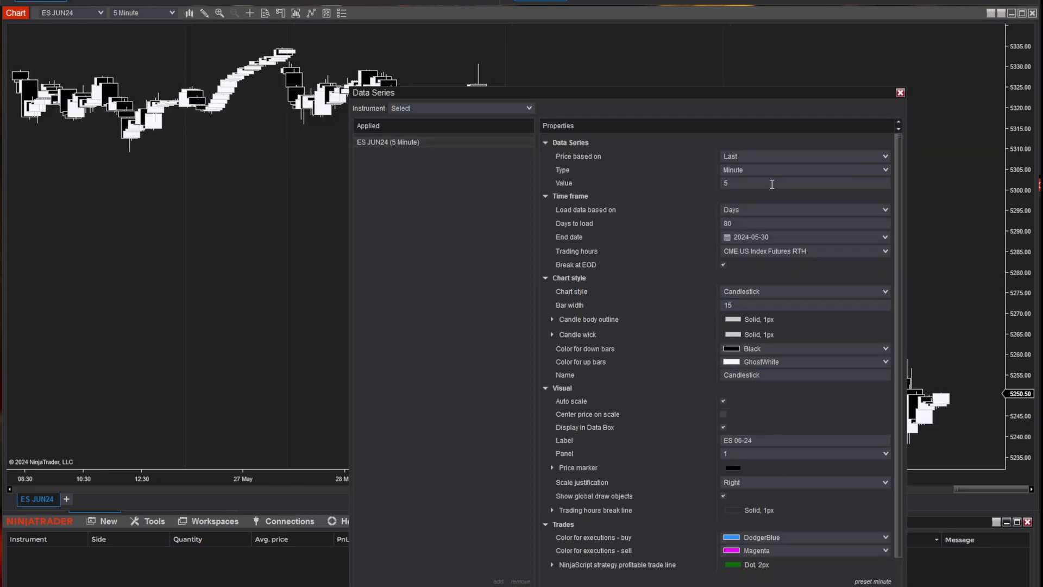
left_click_drag(800, 94, 518, 131)
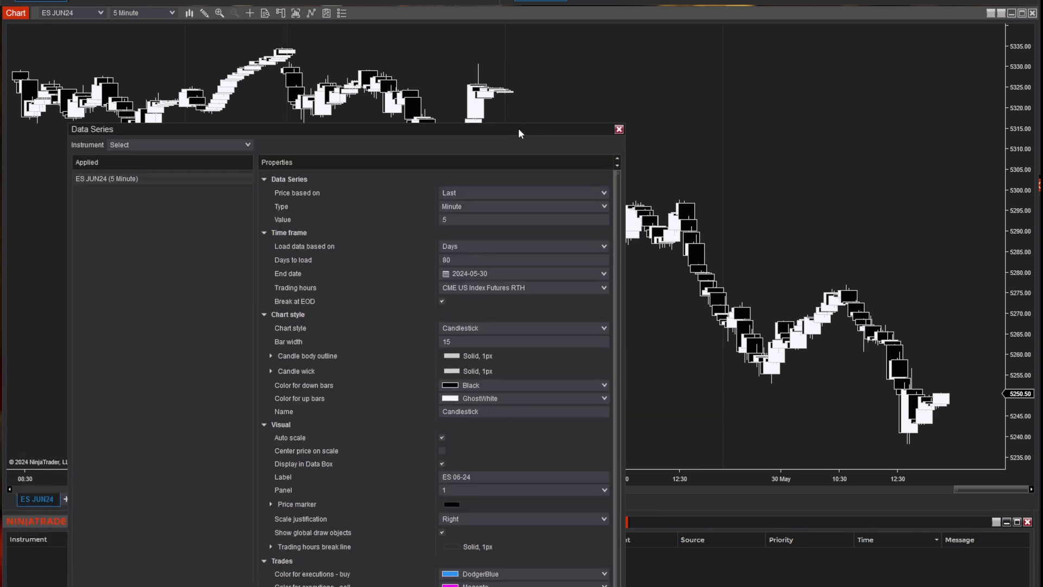
left_click(457, 341)
key("Return")
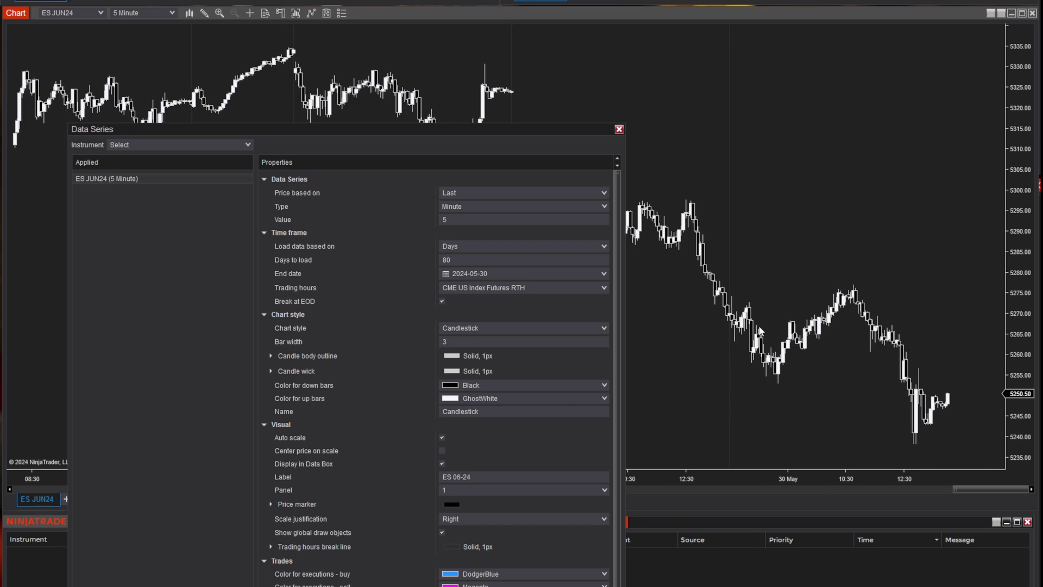
left_click(410, 340)
type("1")
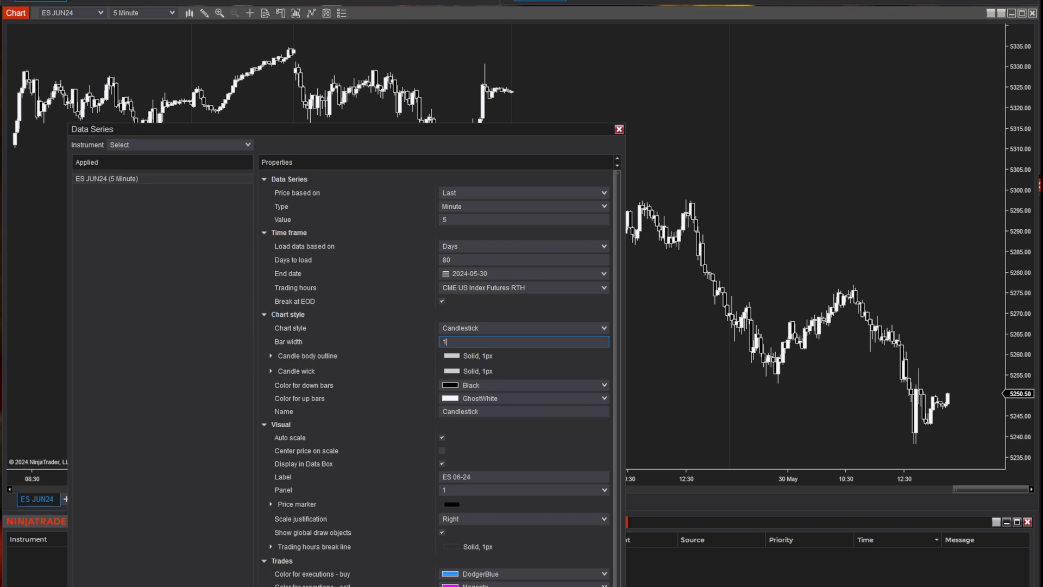
key("Return")
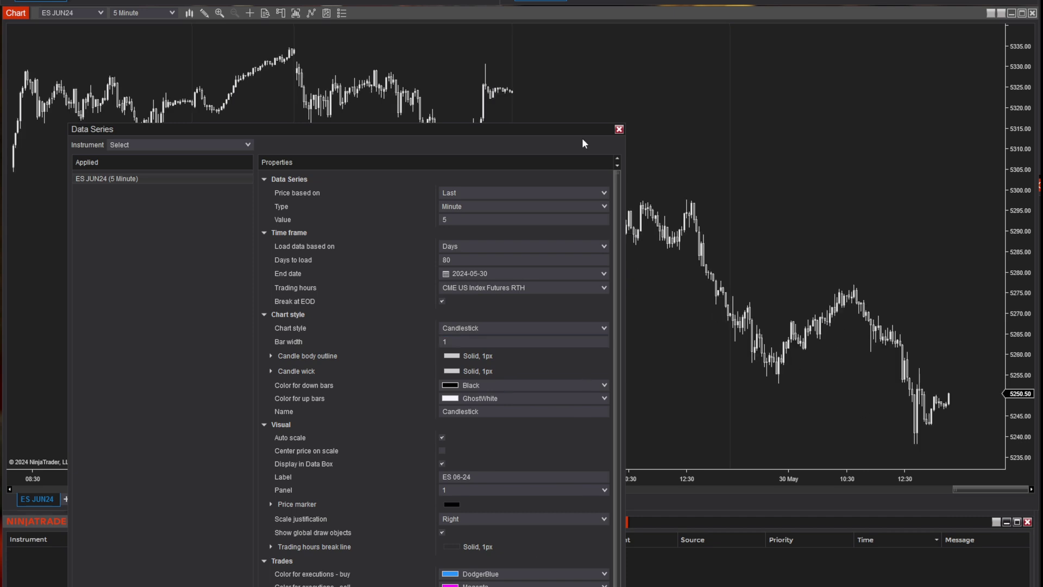
Step: Examine the candle body outline settings and its dash style options, keeping Solid
left_click_drag(510, 122, 644, 66)
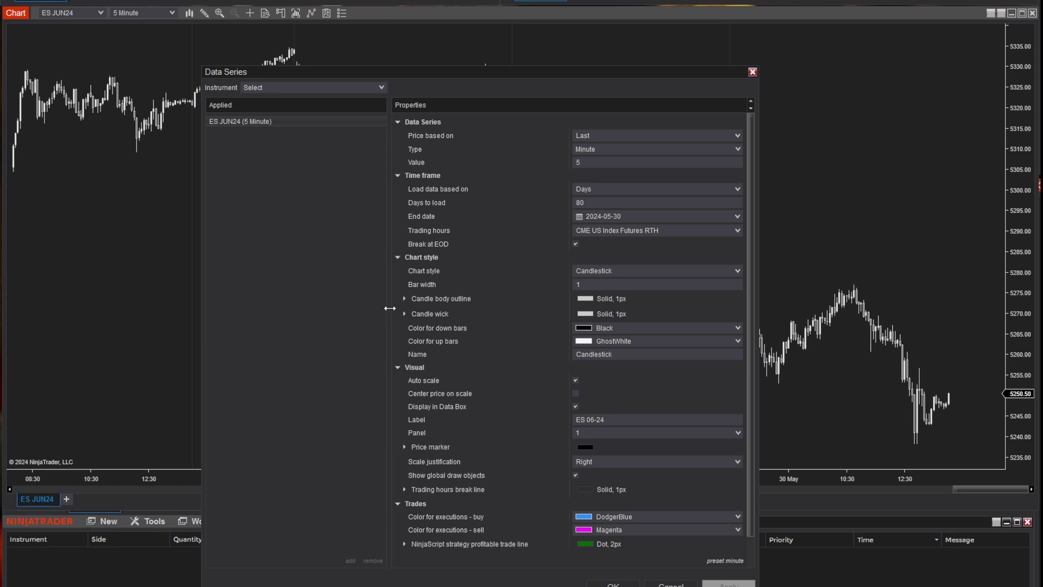
left_click(404, 299)
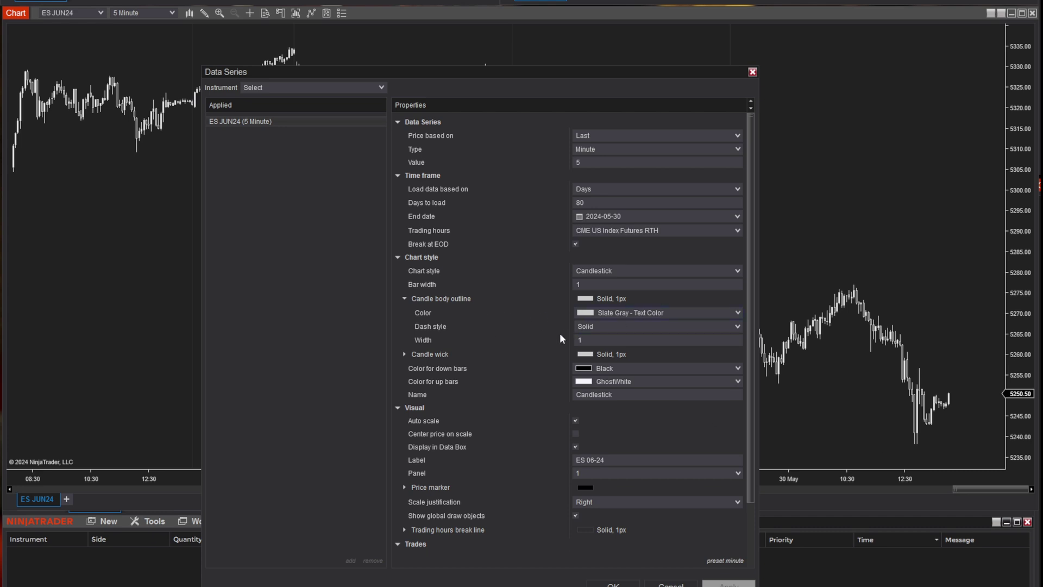
left_click(653, 328)
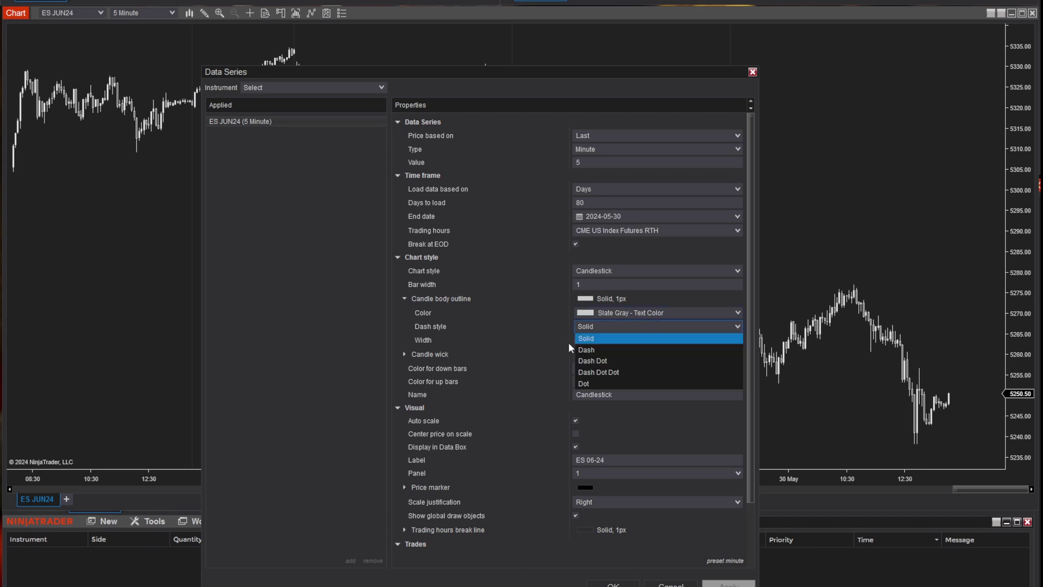
left_click(624, 337)
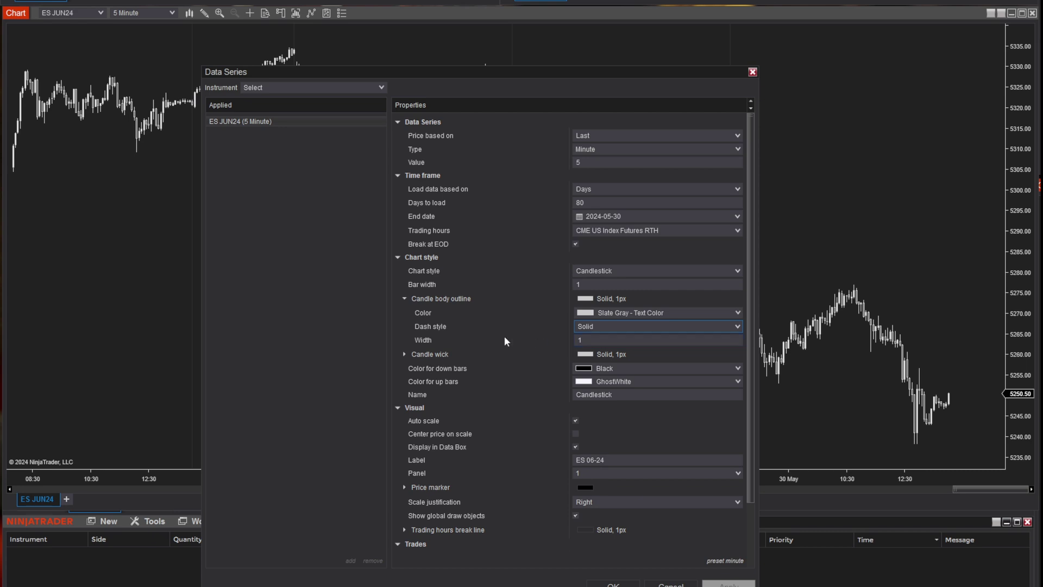
left_click(405, 298)
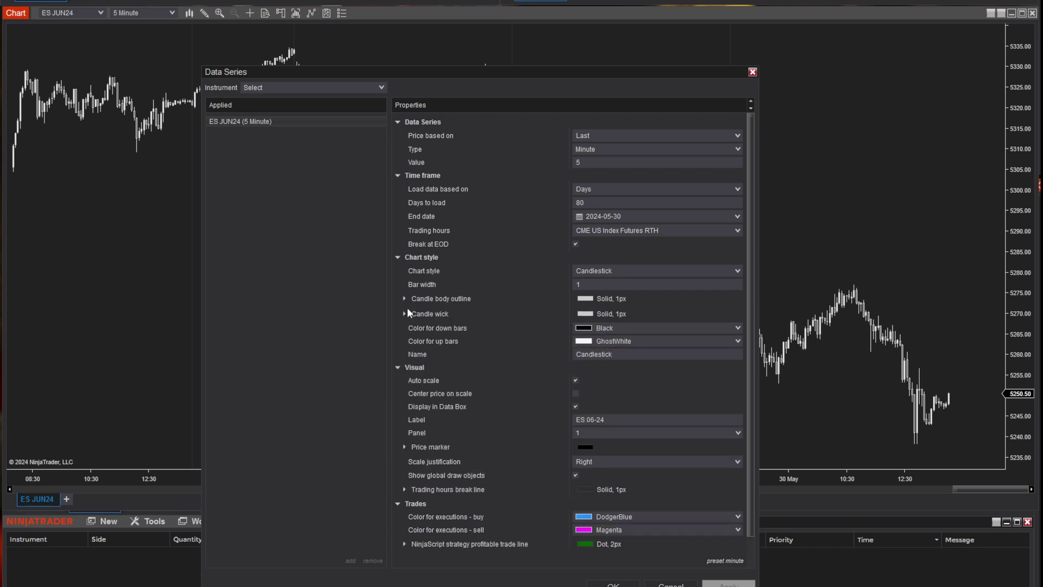
Step: Examine the candle wick settings and browse the colors available for down bars, keeping Black
left_click(404, 313)
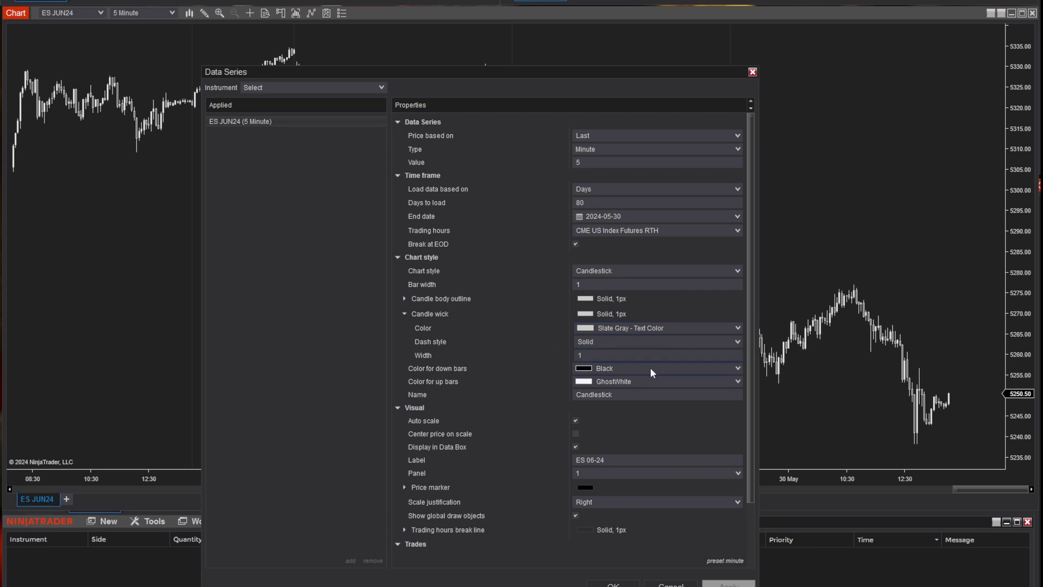
left_click(679, 366)
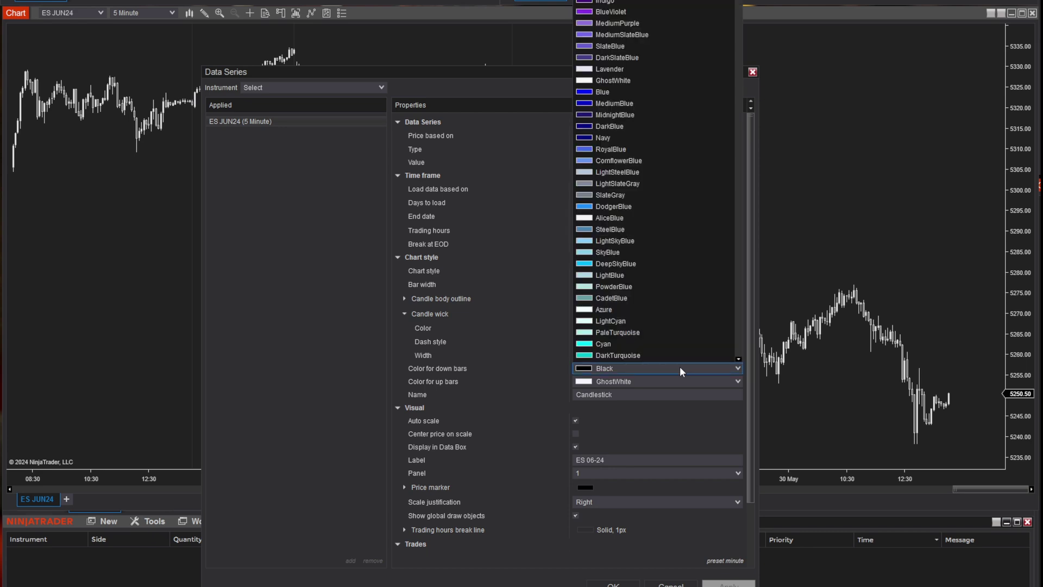
scroll(673, 304, "down", 1)
scroll(652, 326, "down", 4)
scroll(648, 9, "down", 5)
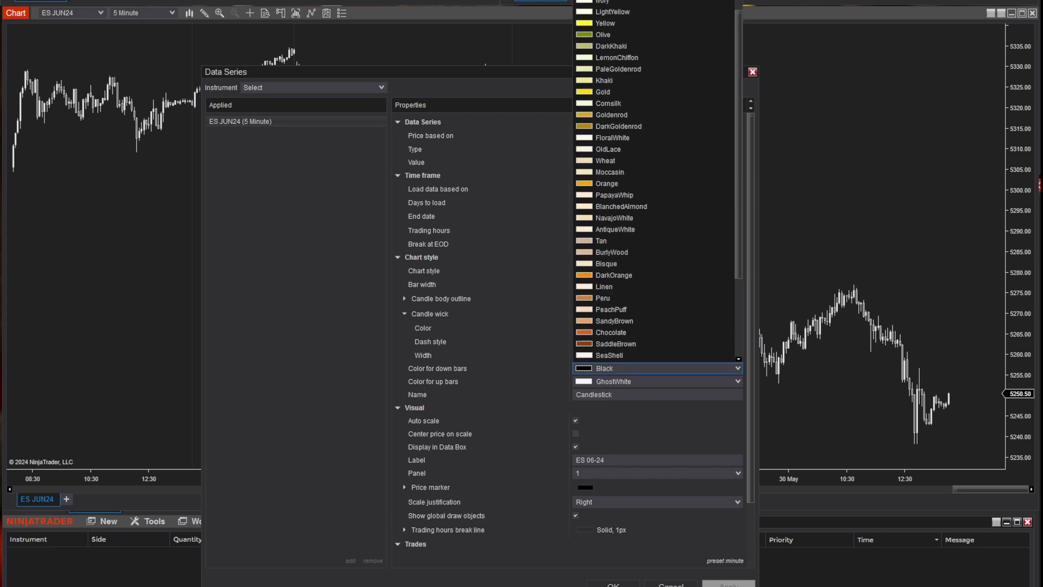
scroll(647, 8, "up", 10)
scroll(648, 8, "up", 6)
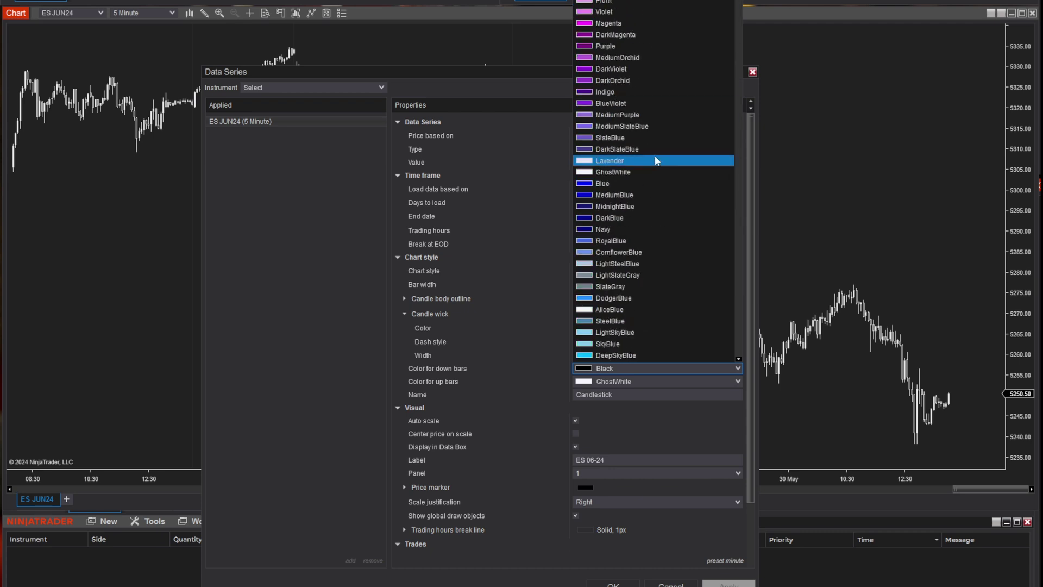
left_click(625, 368)
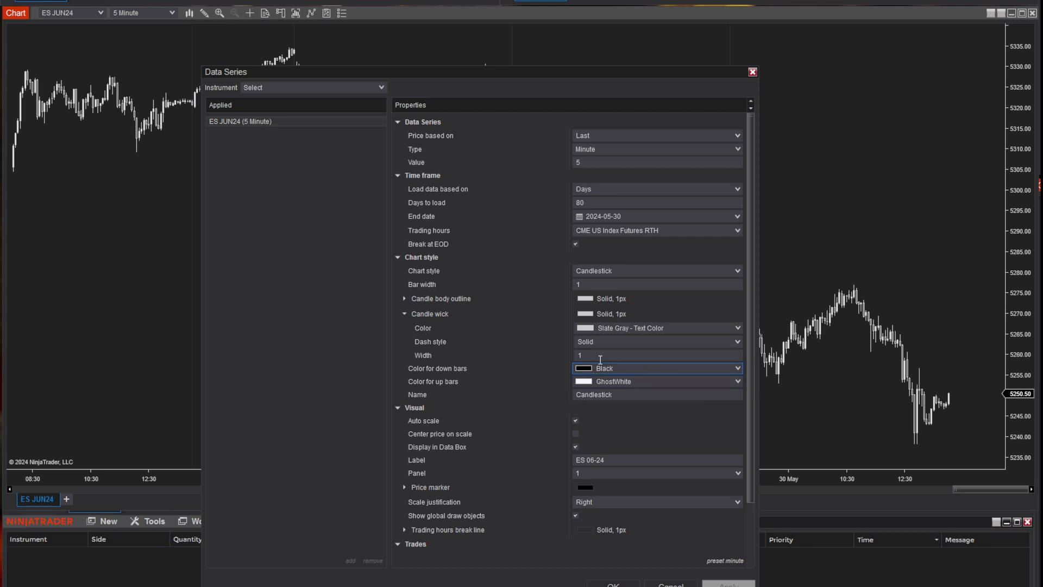
Step: Examine the up bar colors and plot executions options, keeping GhostWhite and Markers only, and close the data series settings
left_click(661, 383)
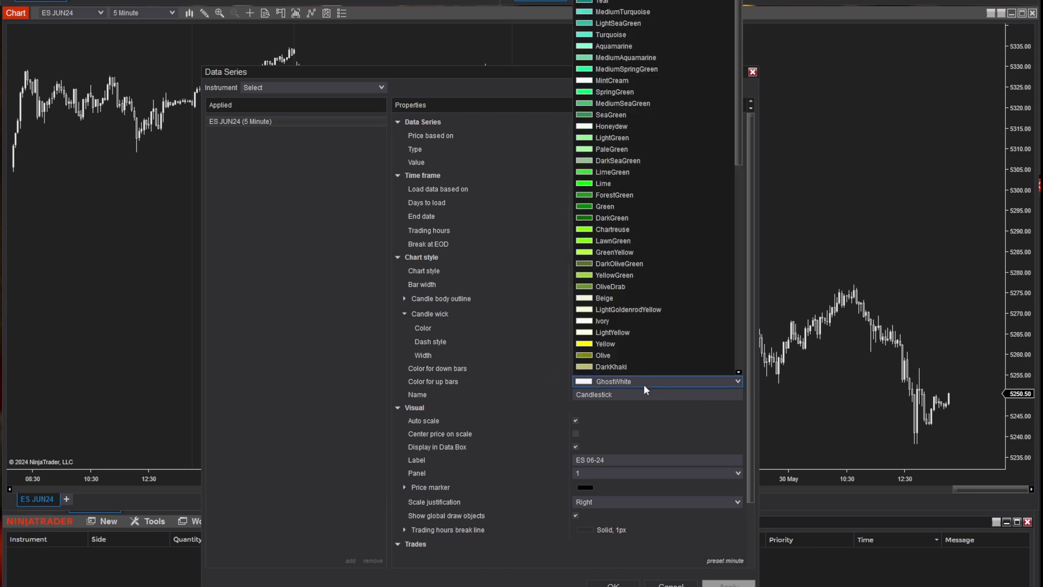
left_click(649, 385)
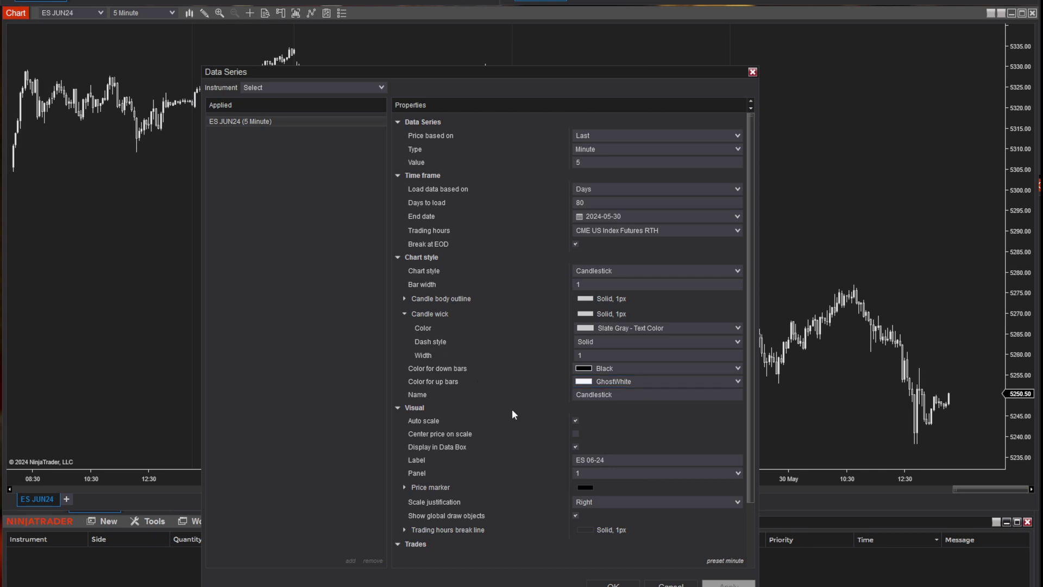
scroll(531, 460, "down", 3)
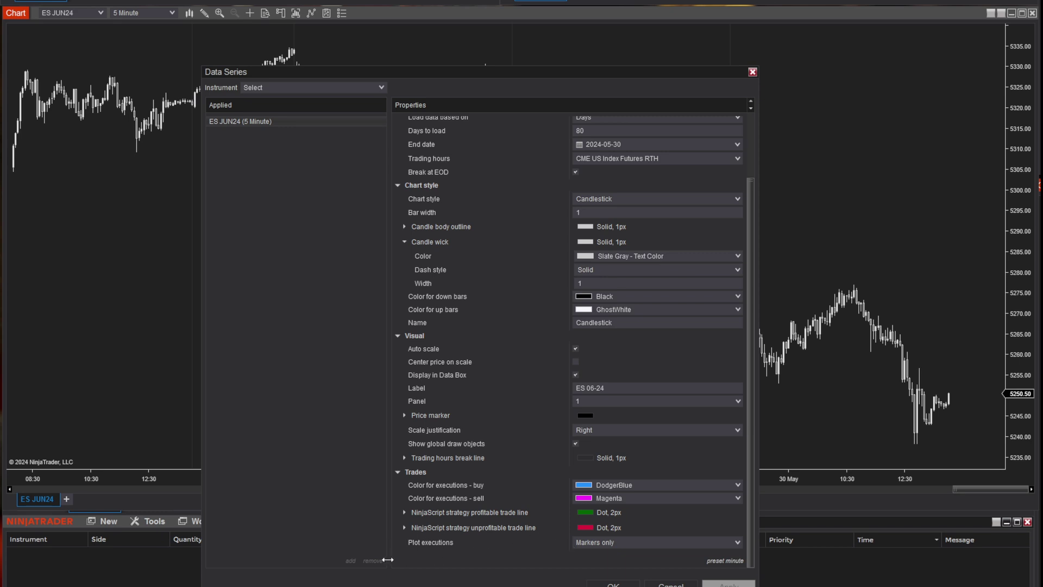
left_click(633, 539)
left_click(633, 539)
left_click(634, 541)
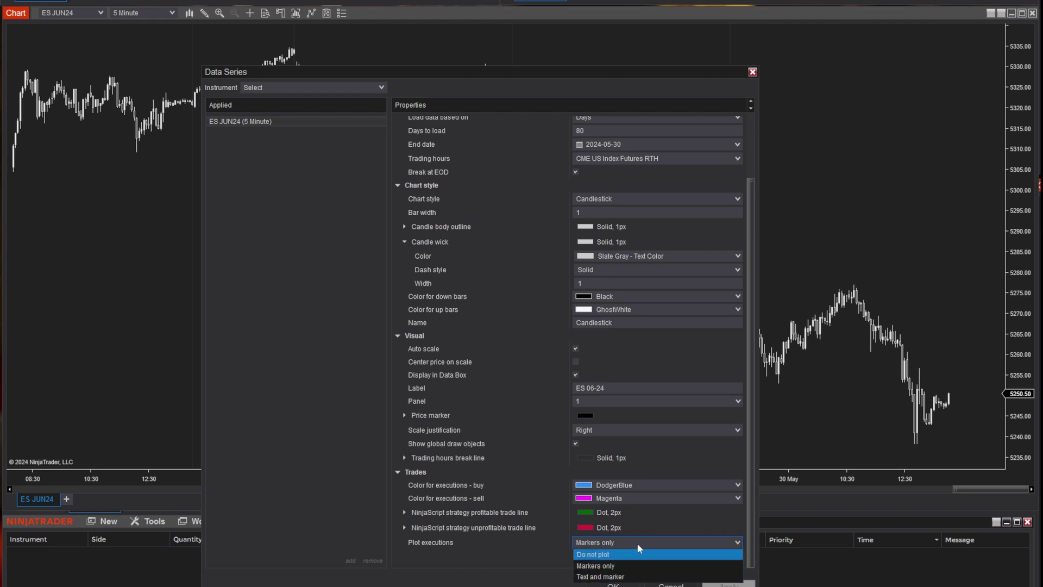
left_click(636, 542)
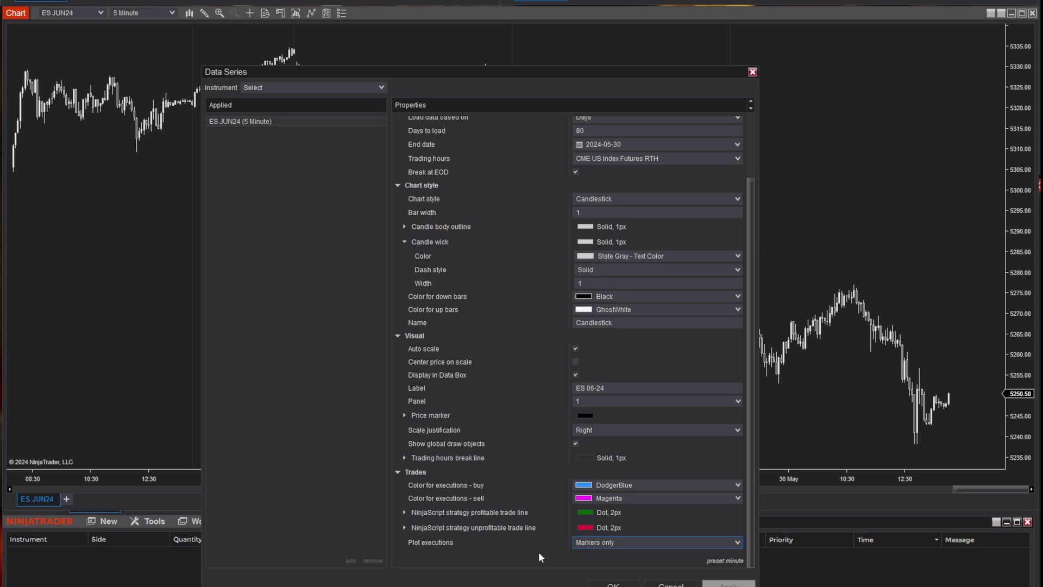
left_click(629, 584)
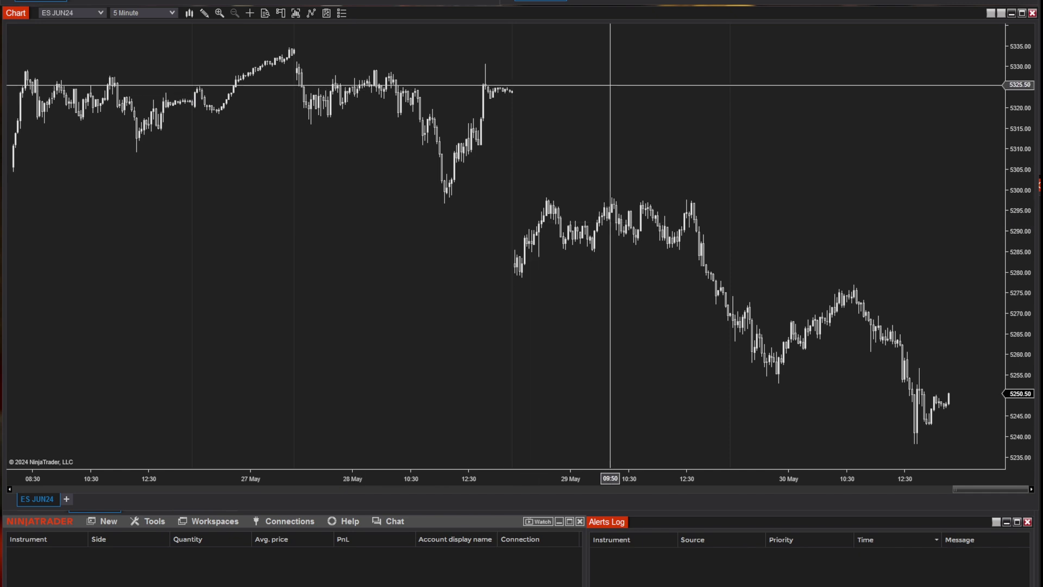
Step: Open the ES JUN24 chart's properties and examine the font options in the general settings
right_click(760, 112)
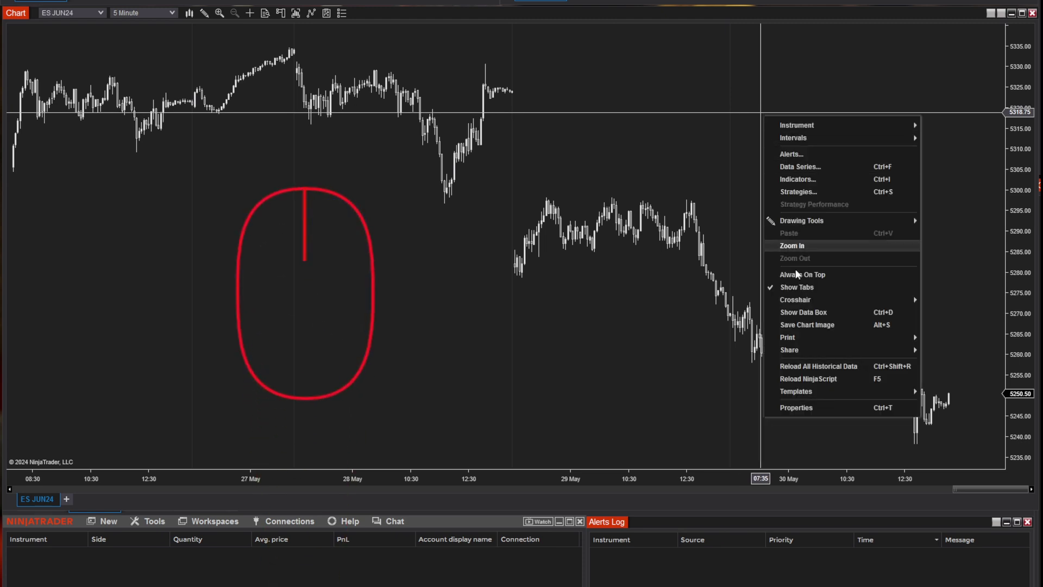
left_click(796, 407)
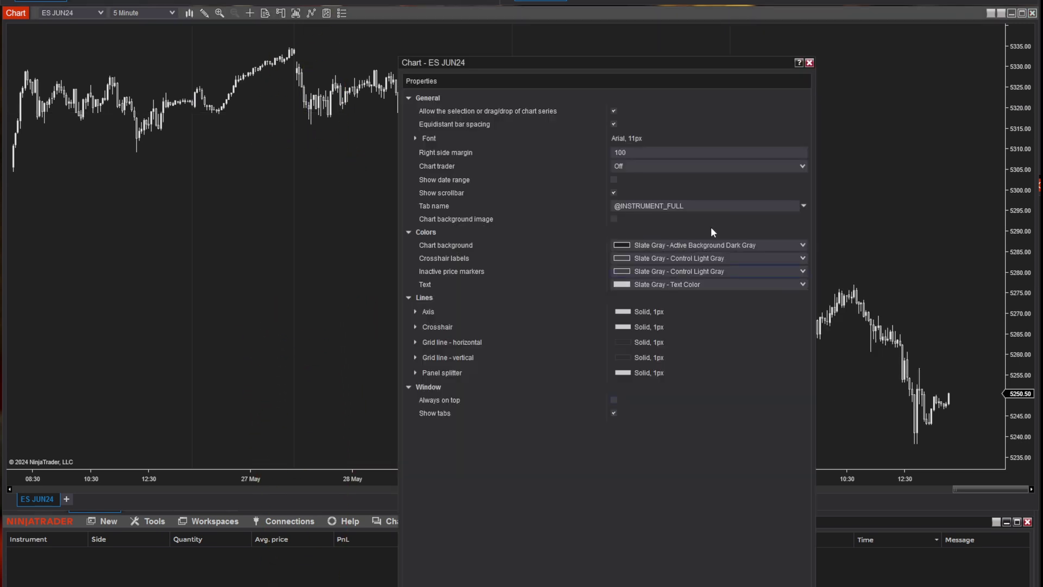
left_click_drag(693, 65, 439, 57)
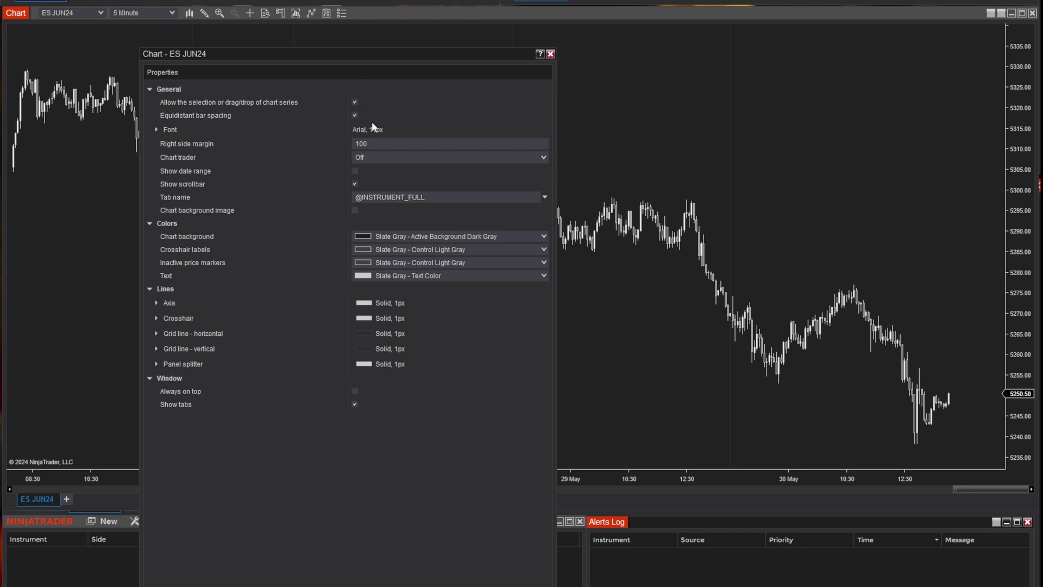
left_click(156, 130)
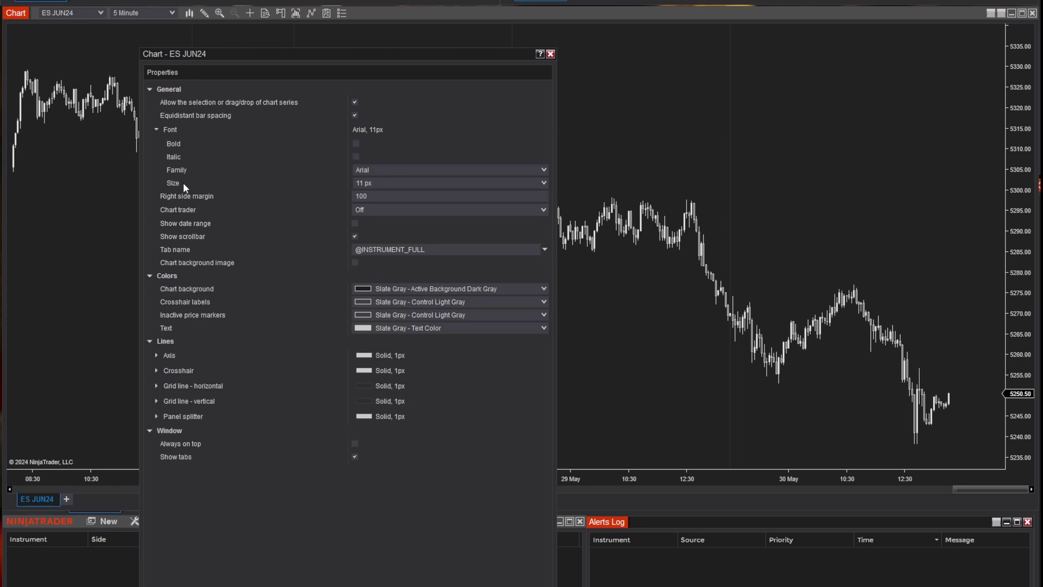
left_click(155, 129)
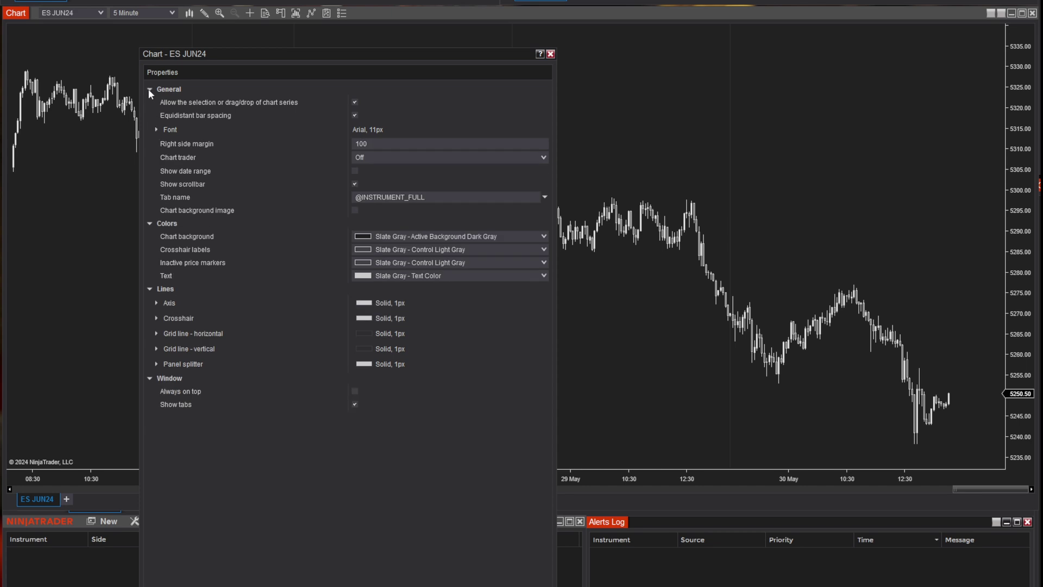
left_click(148, 89)
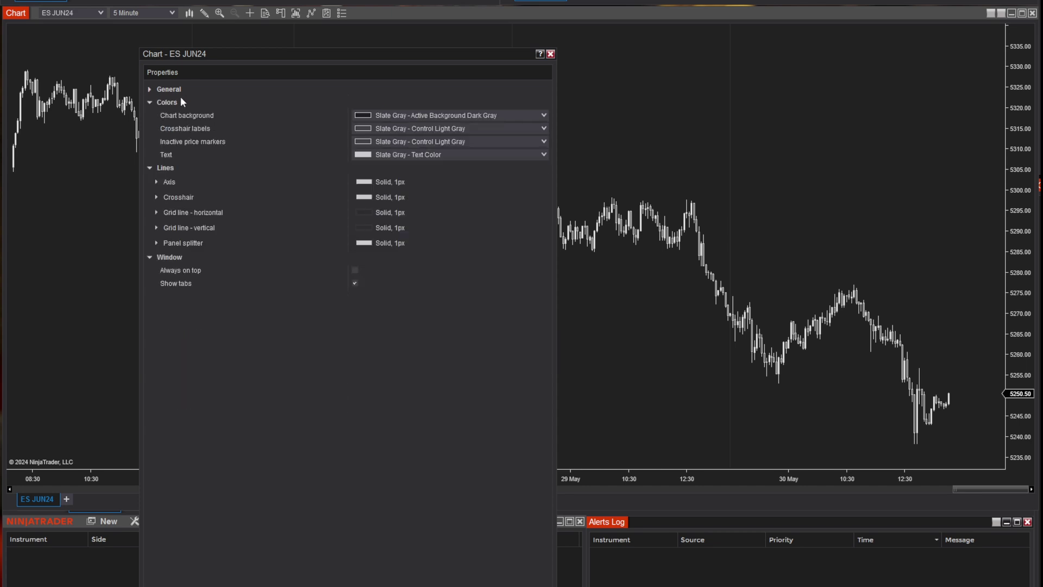
left_click(149, 90)
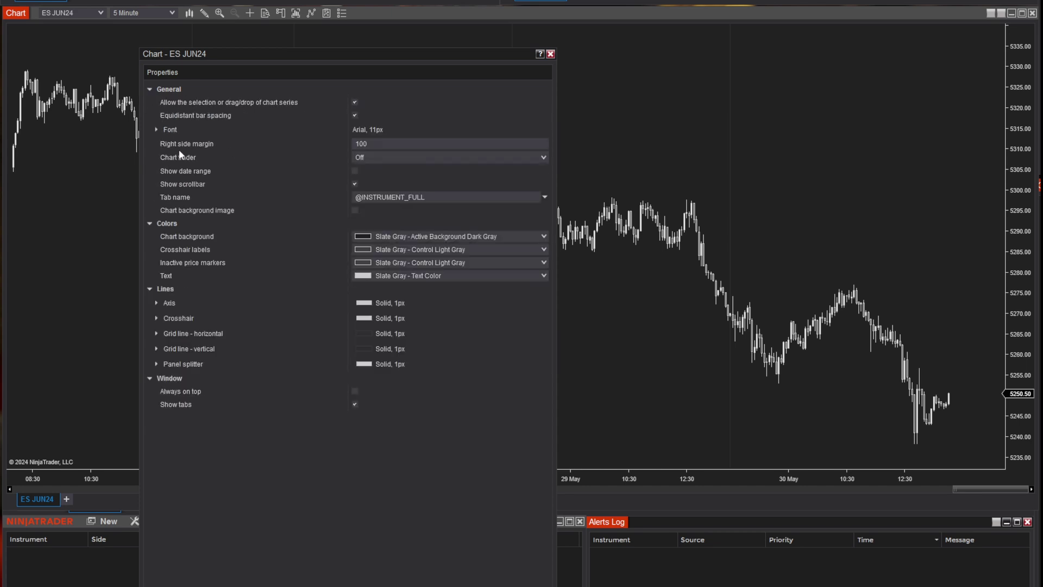
Step: Try a right side margin of 8 on the chart, and restore it to 100
left_click(376, 144)
double_click(377, 145)
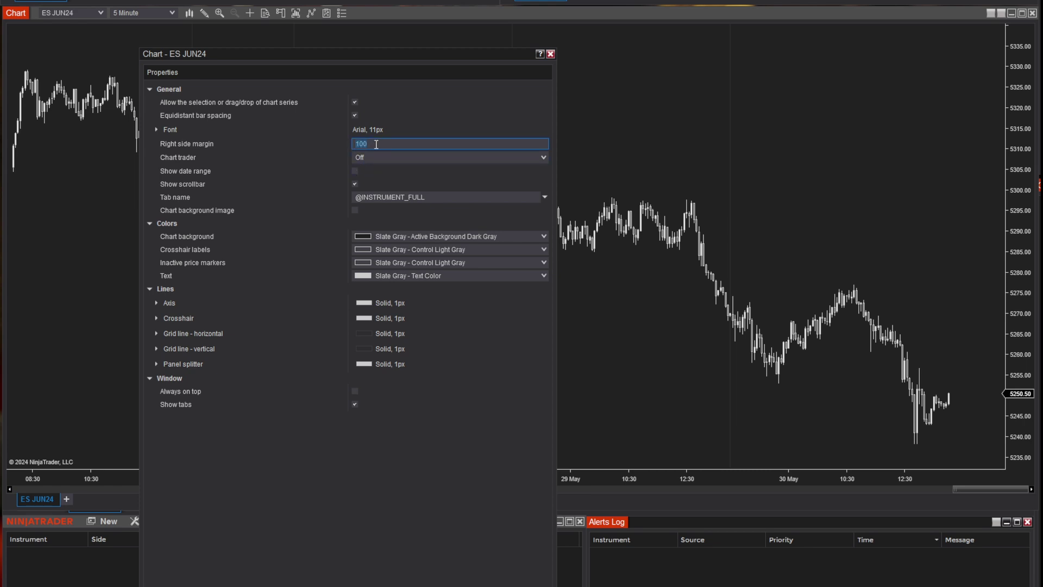
type("8")
key("Return")
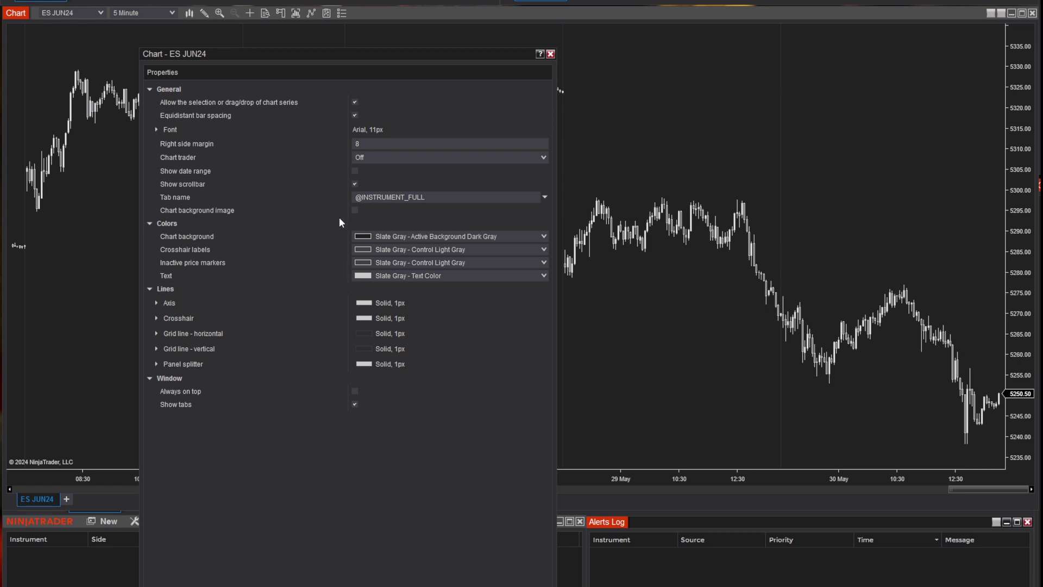
left_click(360, 146)
type("100")
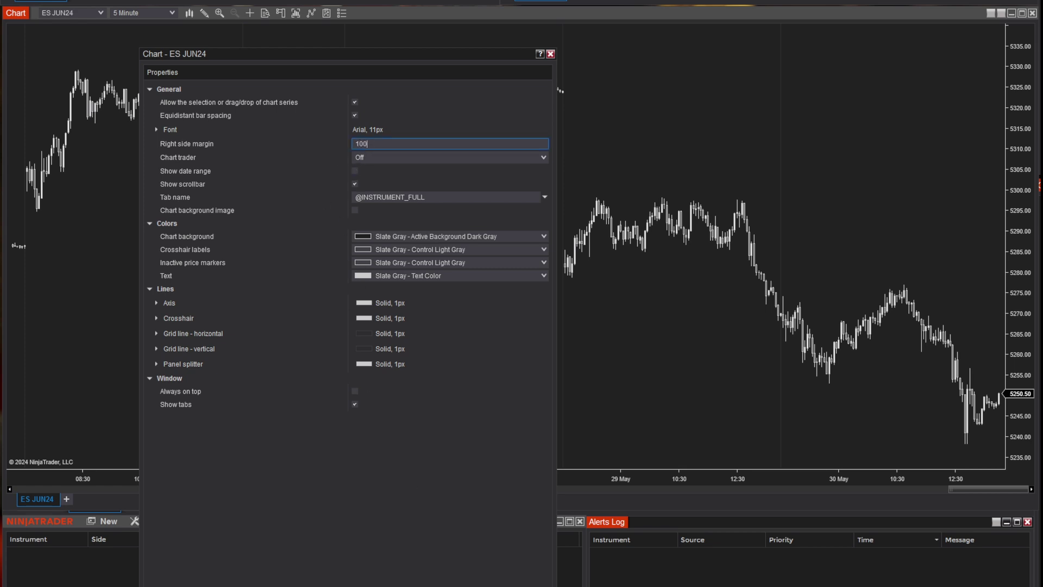
key("Return")
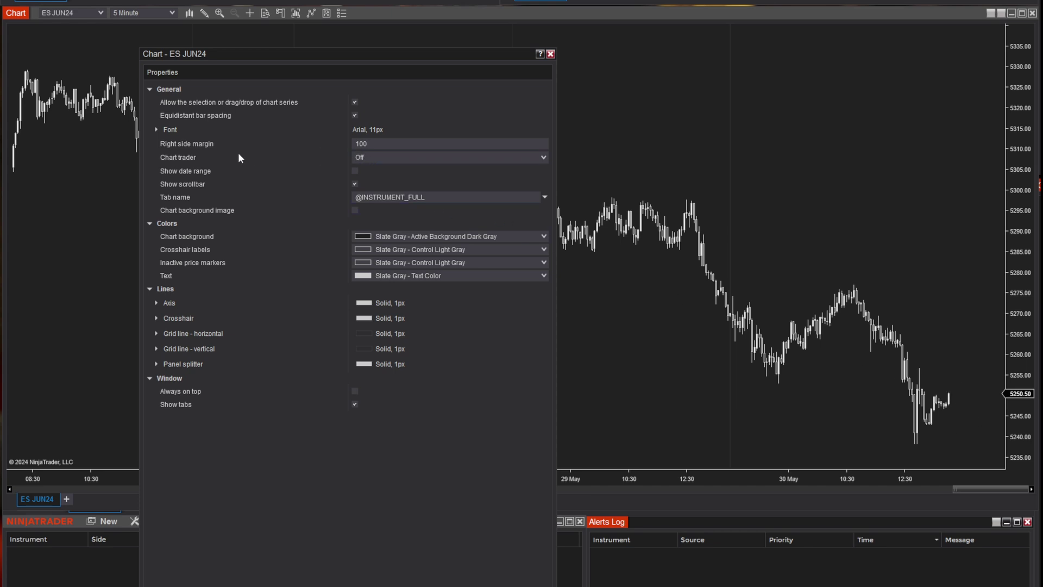
Step: Examine the Chart trader display options in the chart properties, keeping Off
left_click(383, 158)
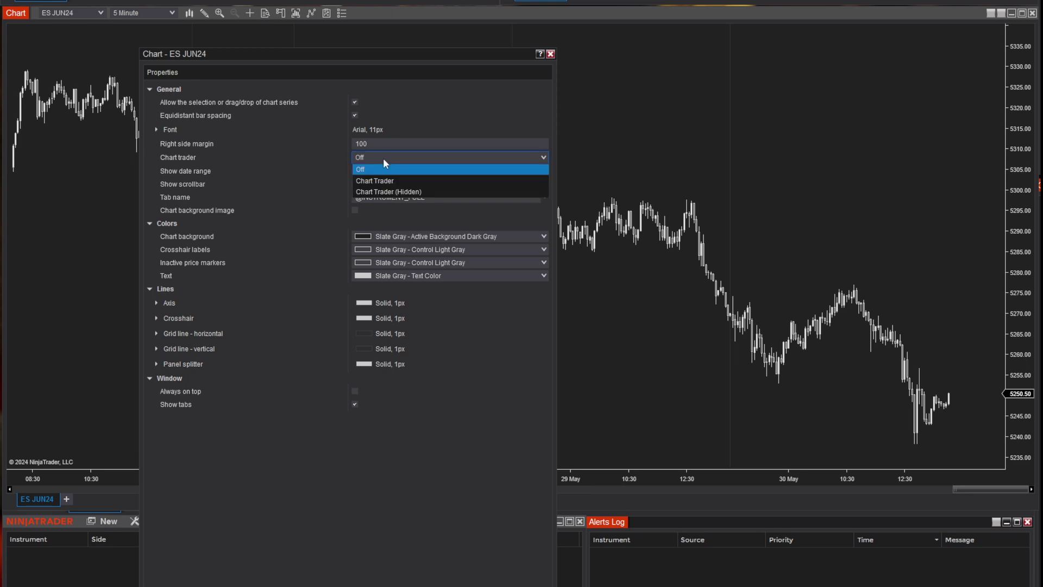
left_click(383, 158)
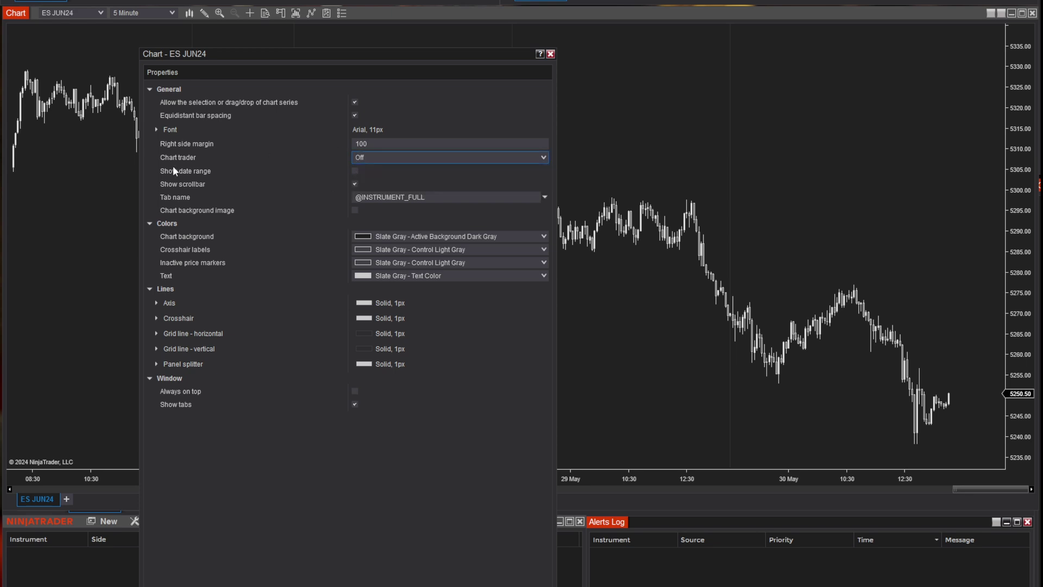
left_click(377, 156)
left_click(377, 156)
left_click(376, 157)
left_click(377, 157)
left_click_drag(402, 57, 897, 55)
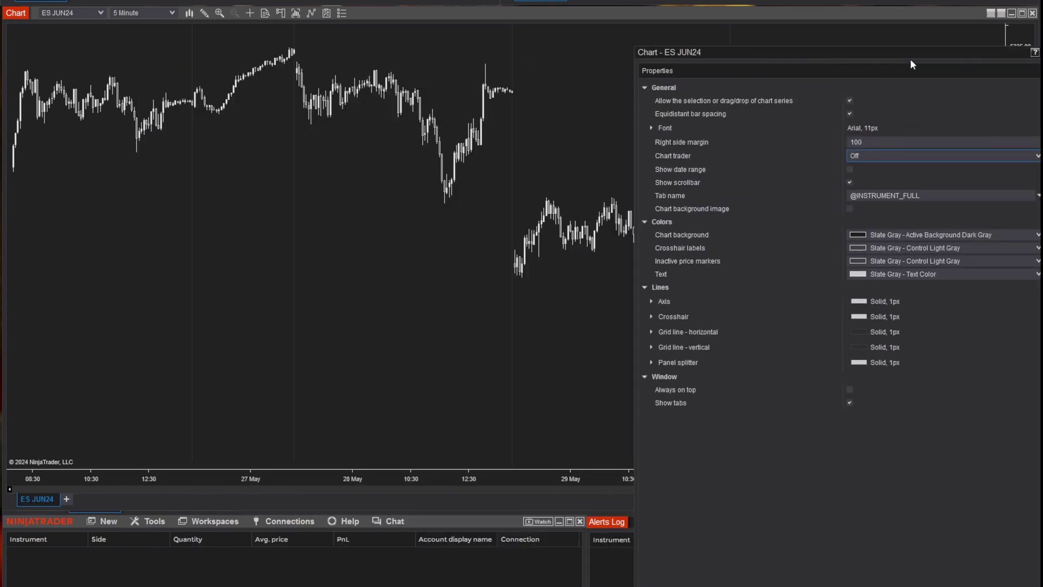
left_click_drag(913, 54, 766, 20)
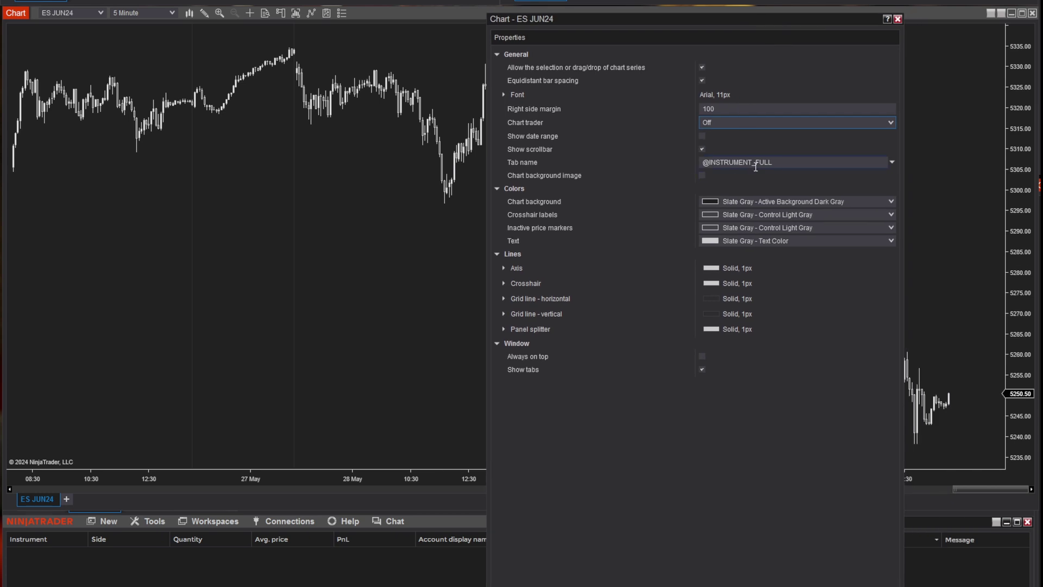
left_click(771, 162)
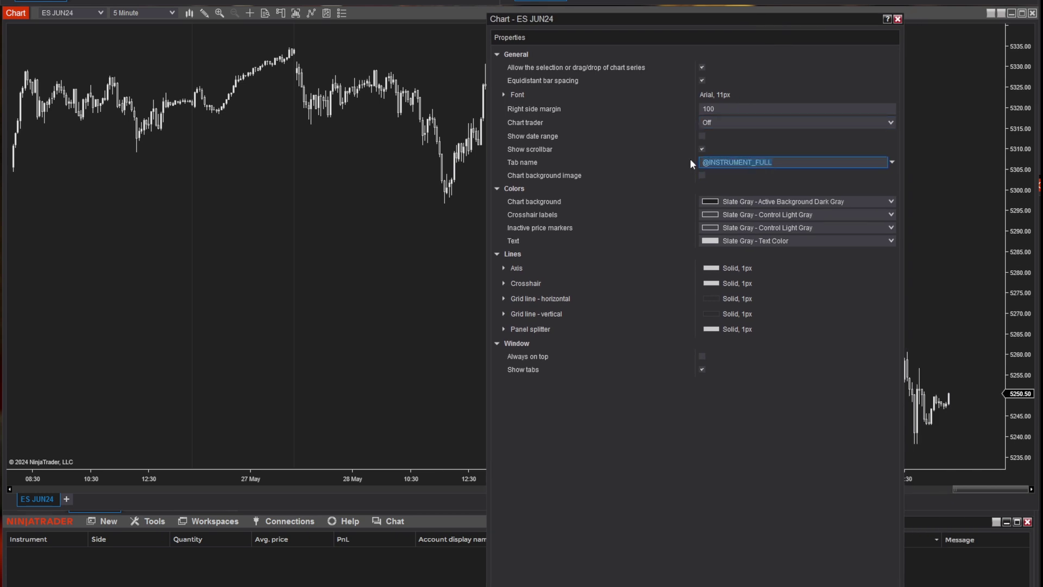
left_click(648, 167)
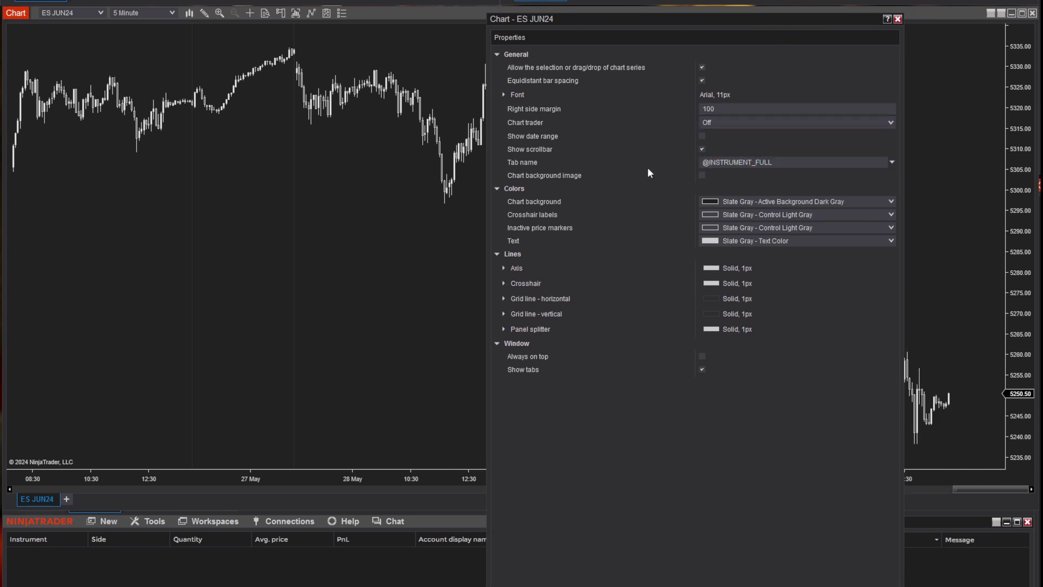
Step: Enable the chart background image and load the earth picture from the NinjaTrader 8 backgrounds folder
left_click_drag(647, 26, 344, 46)
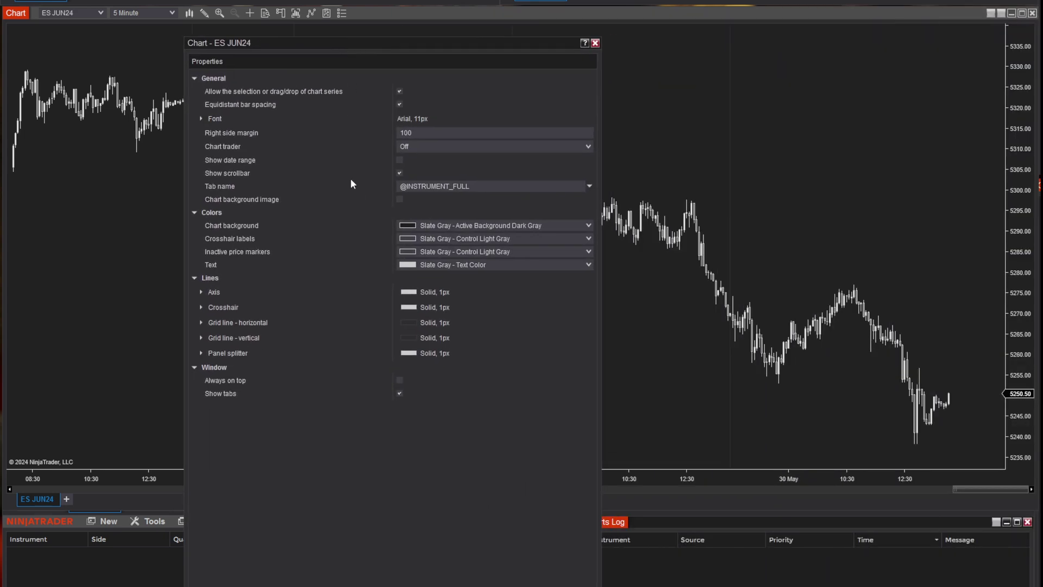
left_click(399, 199)
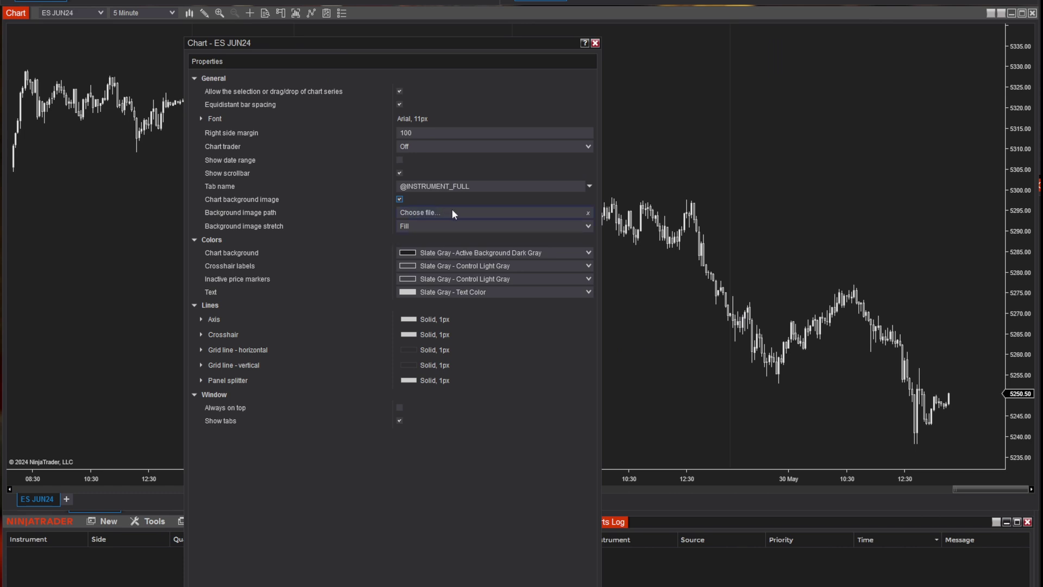
left_click(417, 212)
left_click(426, 226)
left_click(429, 226)
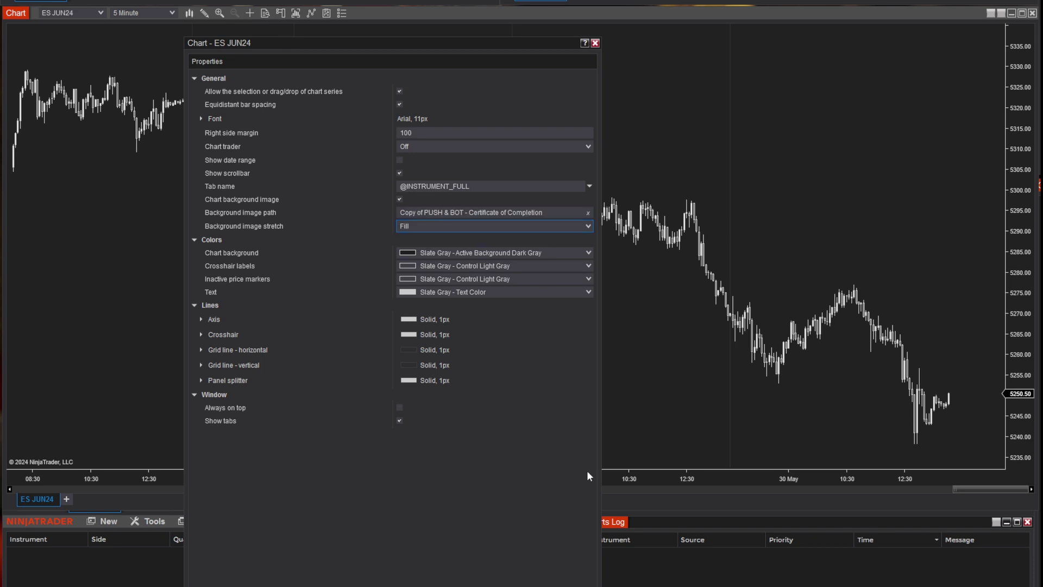
left_click(445, 214)
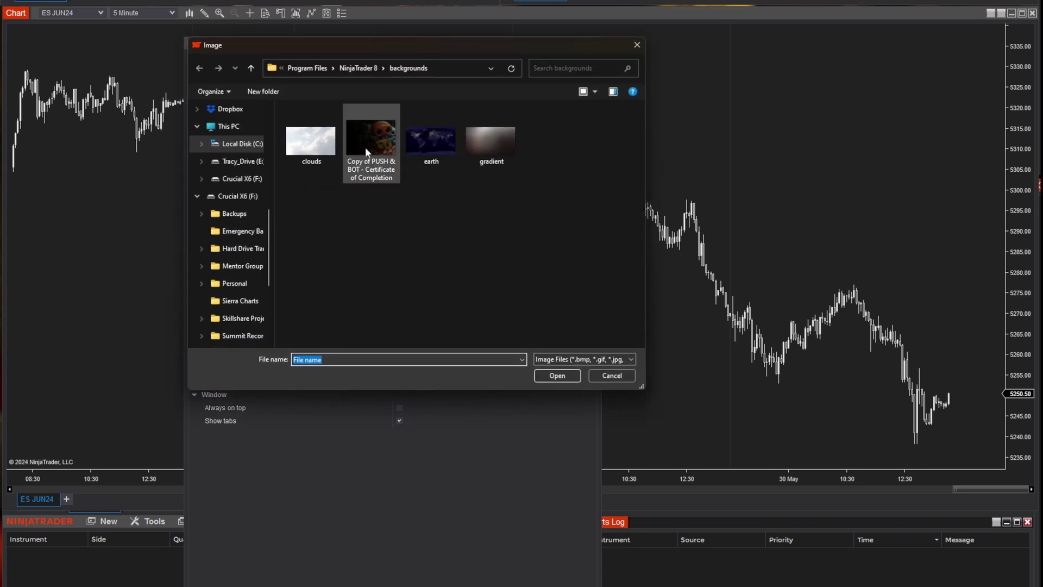
left_click(423, 133)
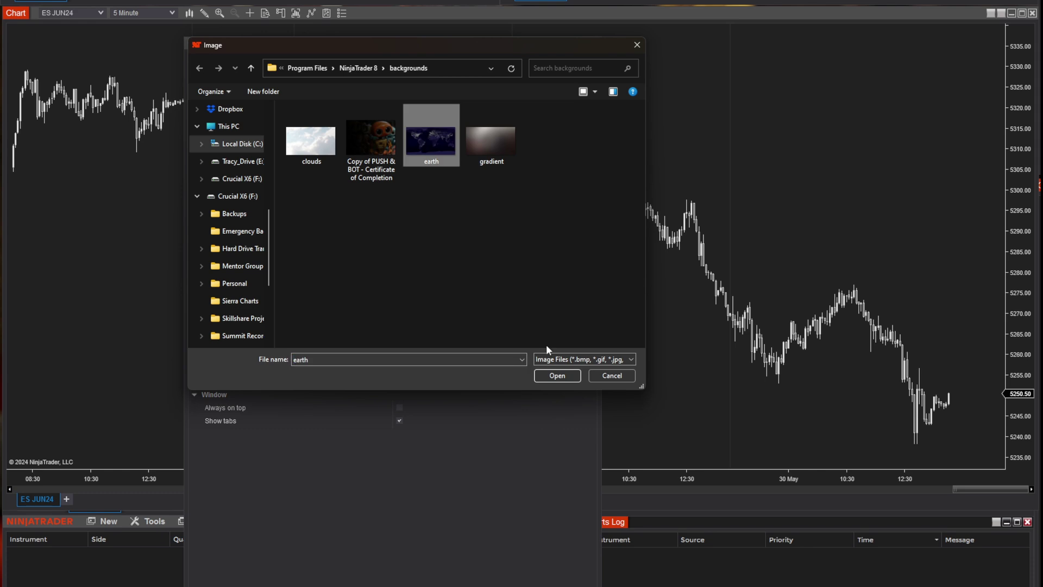
left_click(556, 375)
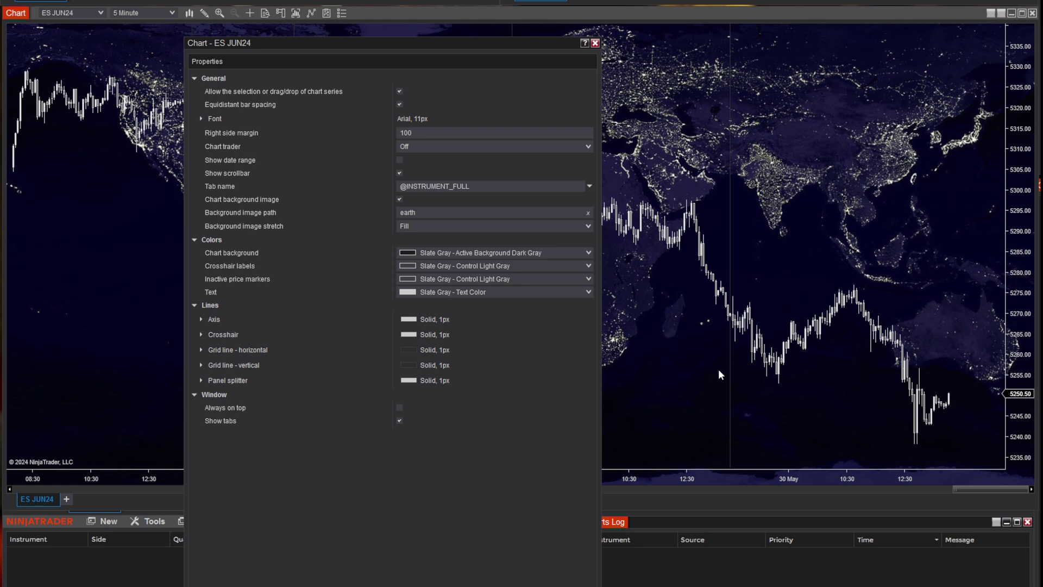
Step: Try the Fit, Stretch and None modes for the background image stretch, restore Fill, and turn the chart background image off
left_click(418, 225)
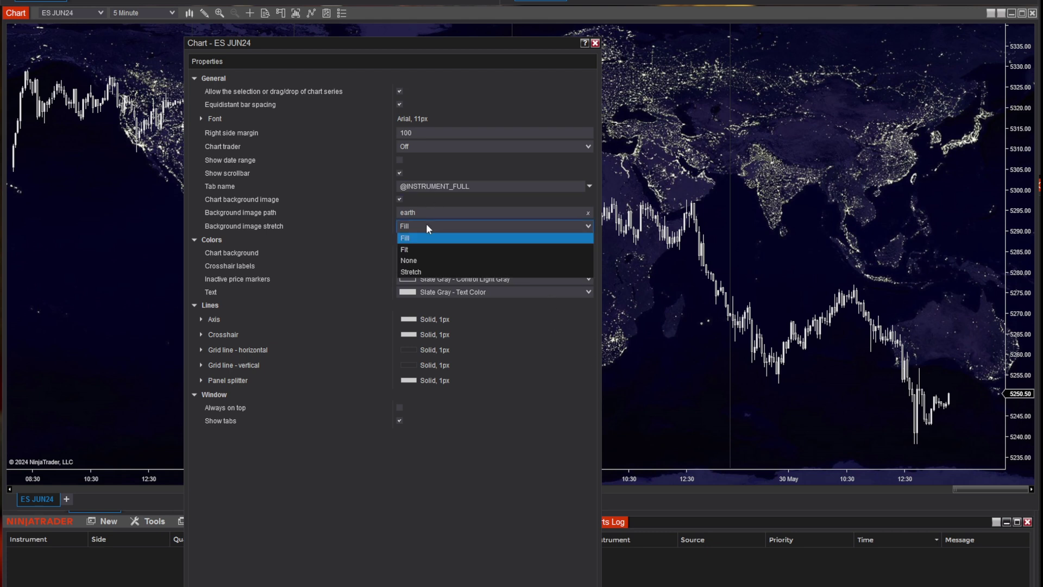
left_click(409, 252)
key("Down")
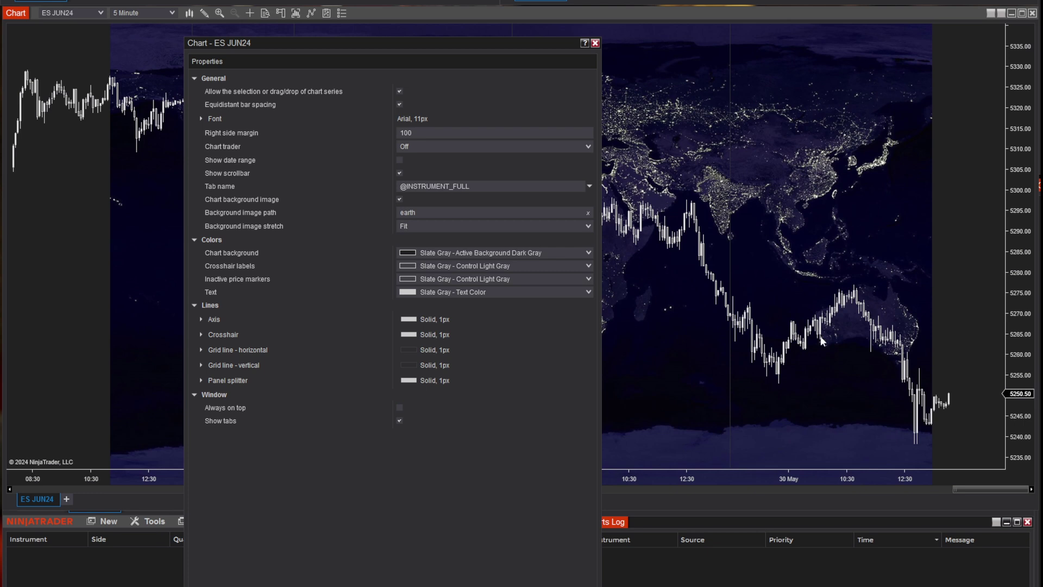
left_click(438, 224)
left_click(429, 271)
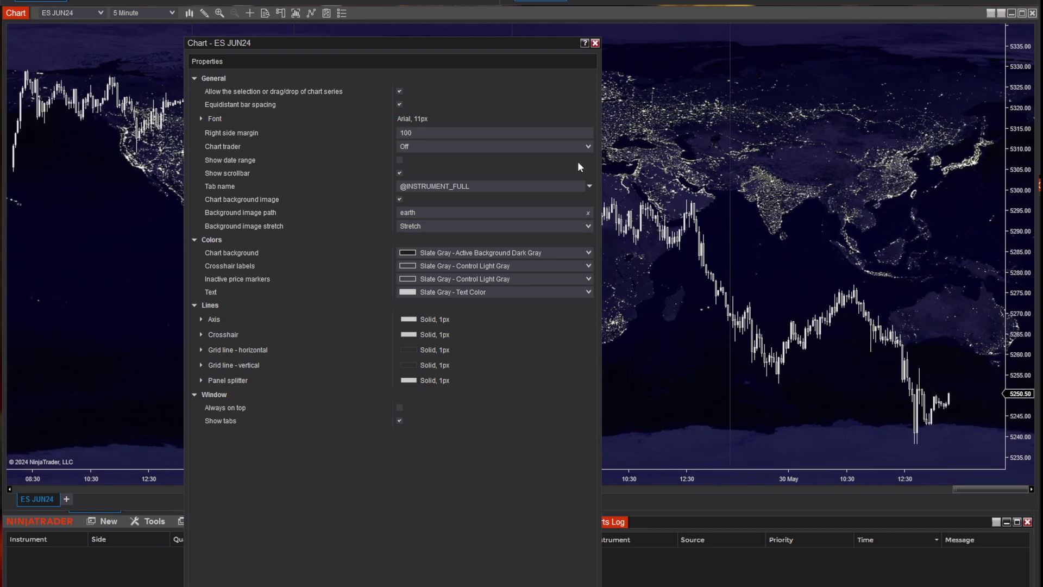
left_click(438, 225)
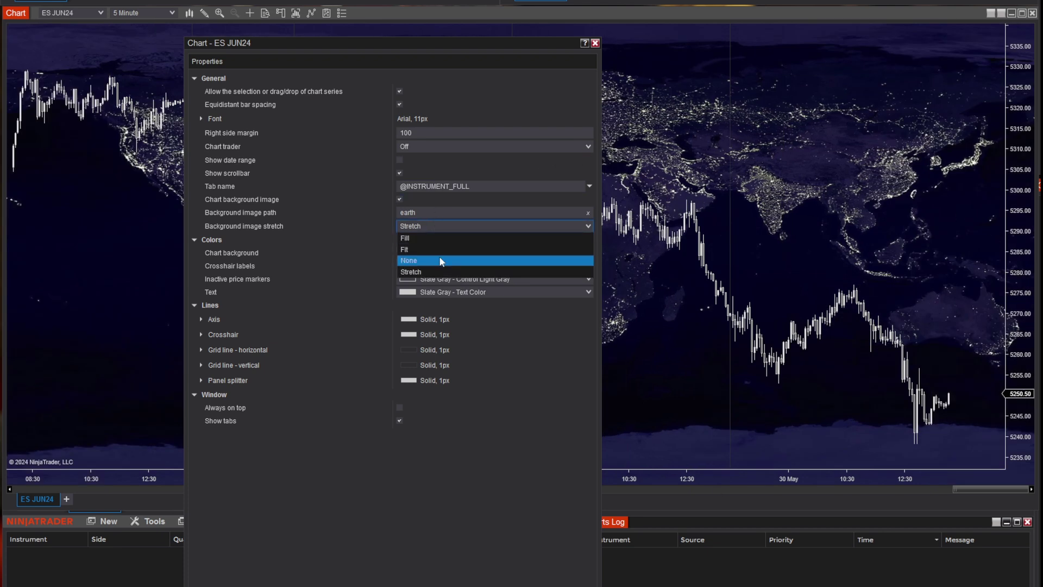
left_click(439, 262)
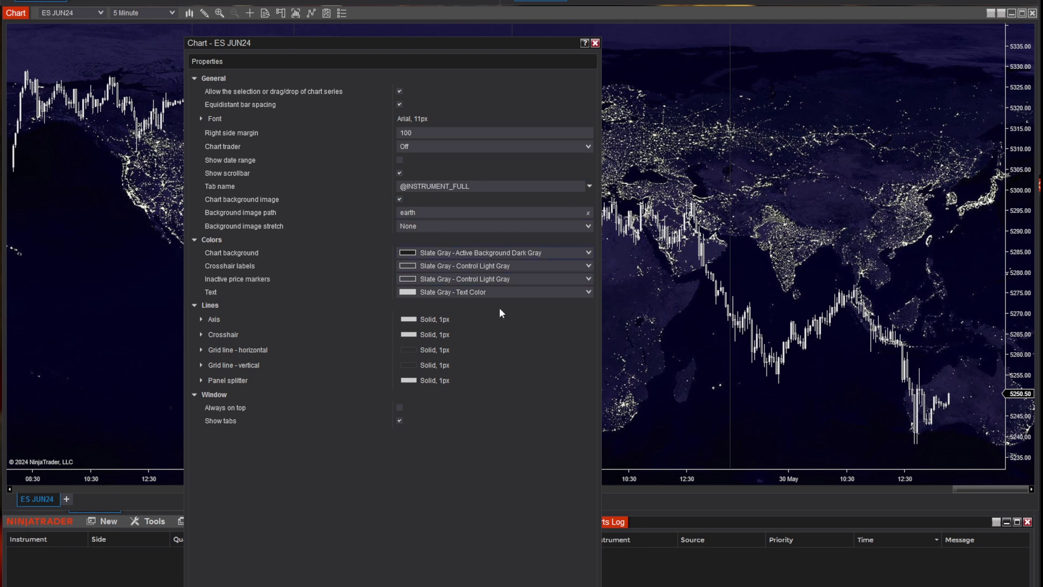
left_click(423, 225)
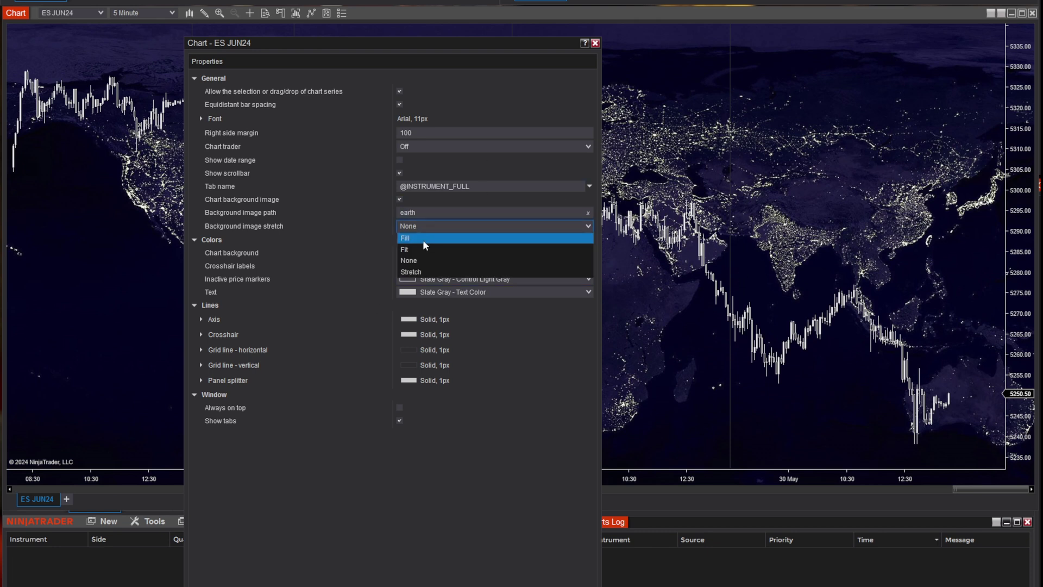
left_click(422, 239)
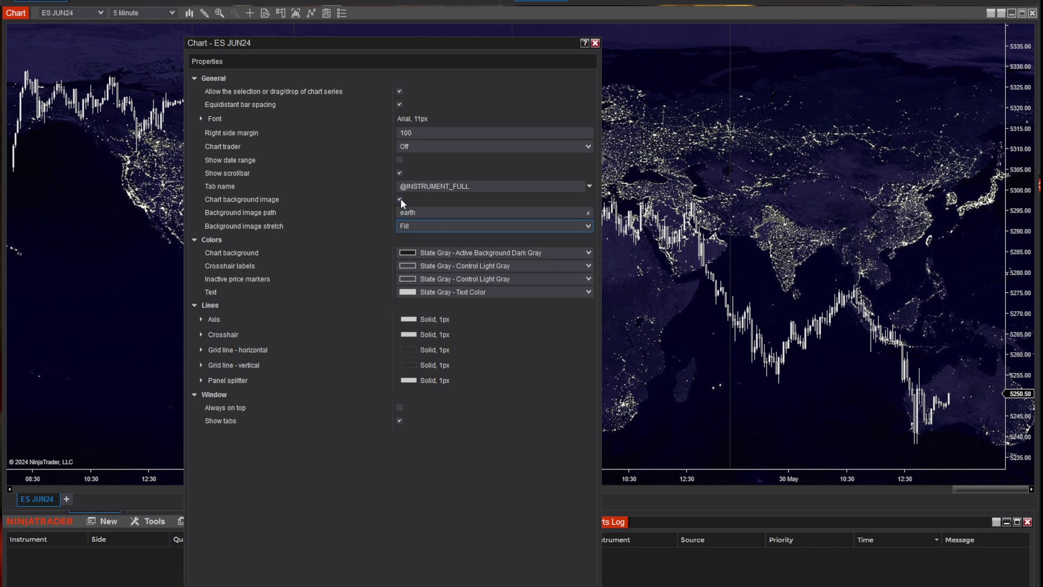
left_click(399, 199)
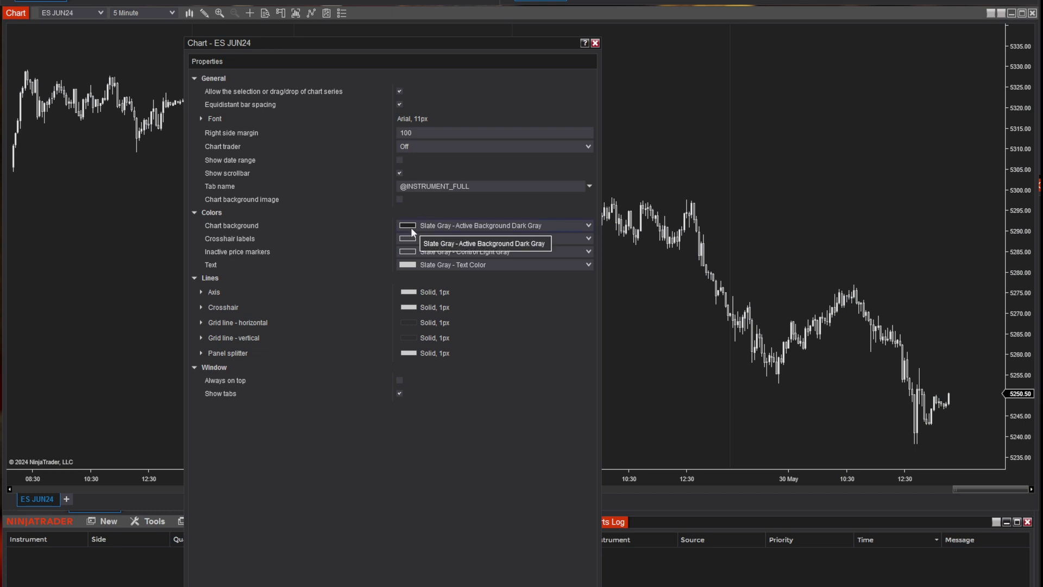
Step: Try a Navy chart background, and restore the Slate Gray - Active Background Dark Gray color
left_click(435, 226)
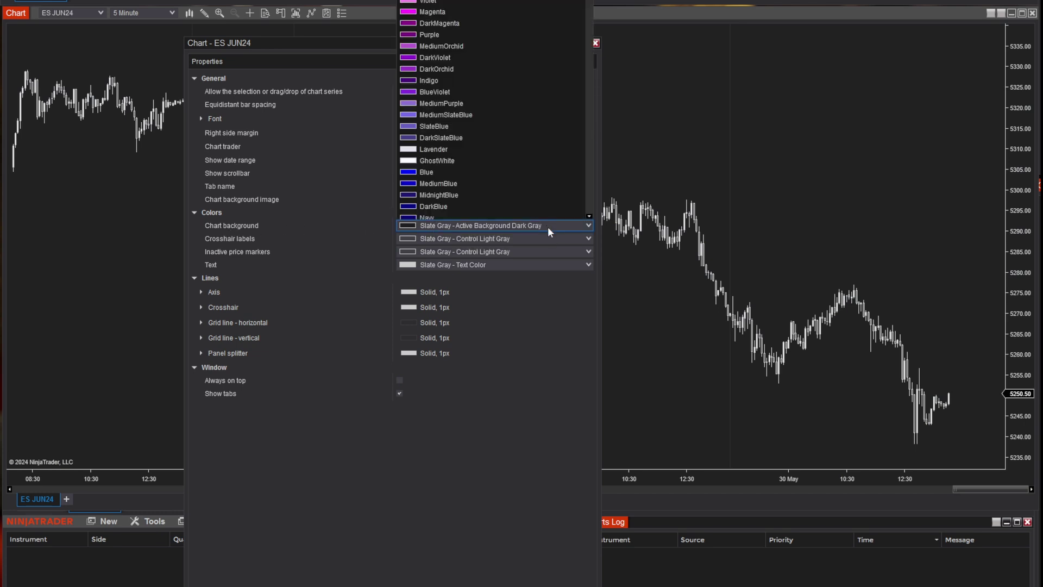
left_click(426, 139)
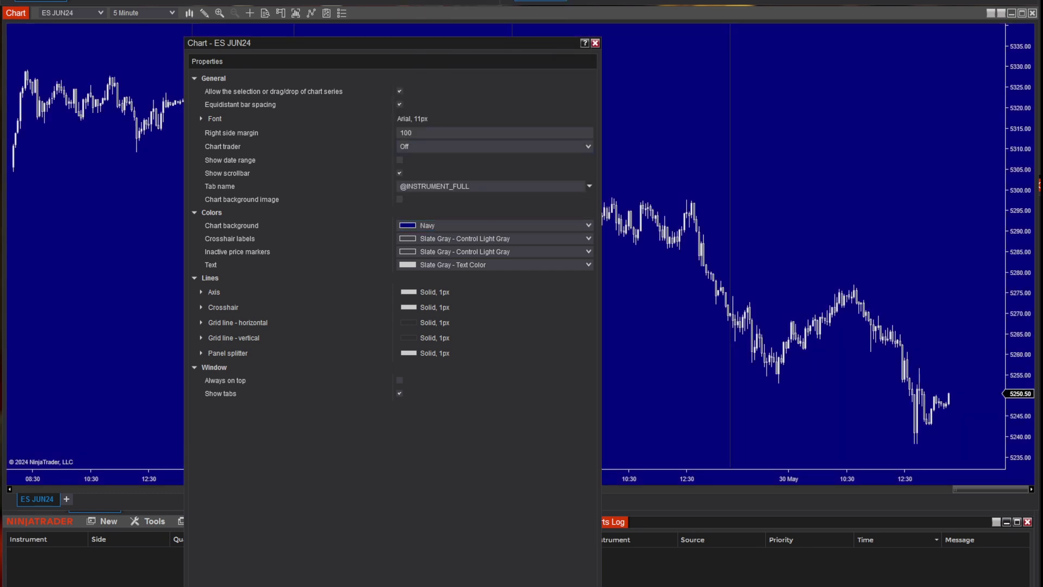
left_click(521, 225)
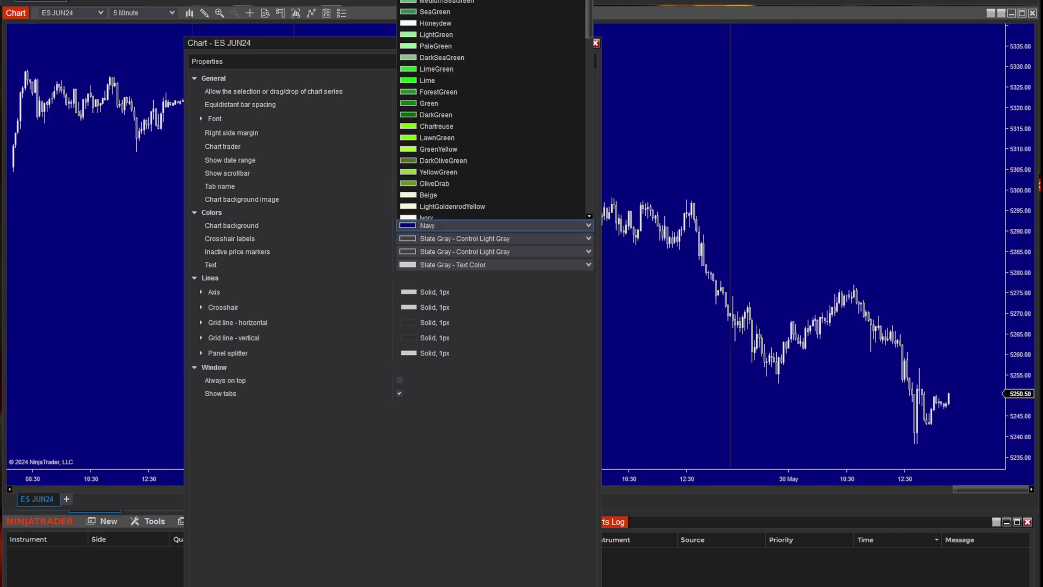
scroll(492, 108, "up", 5)
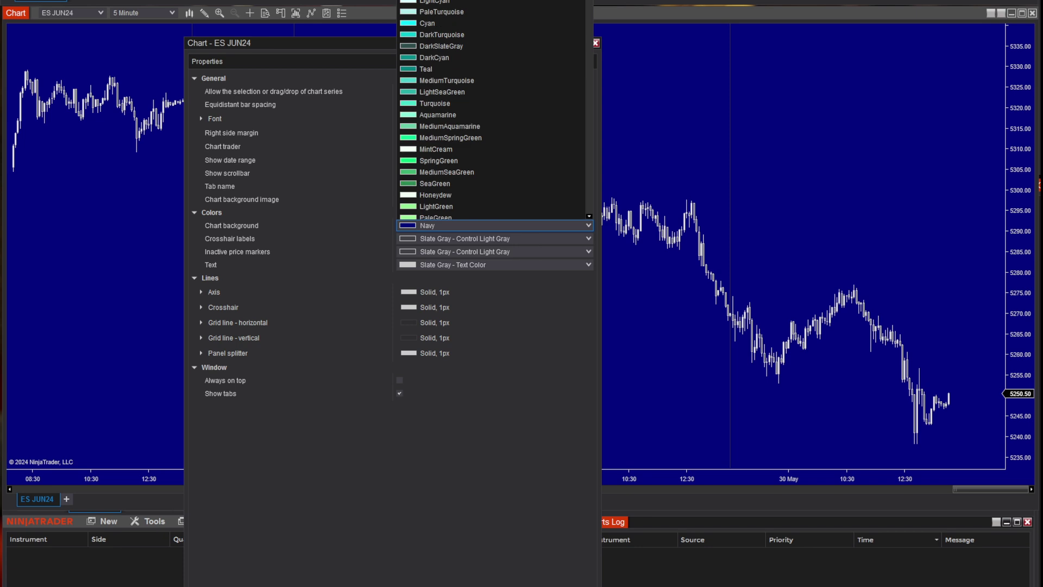
scroll(492, 108, "up", 3)
left_click(519, 32)
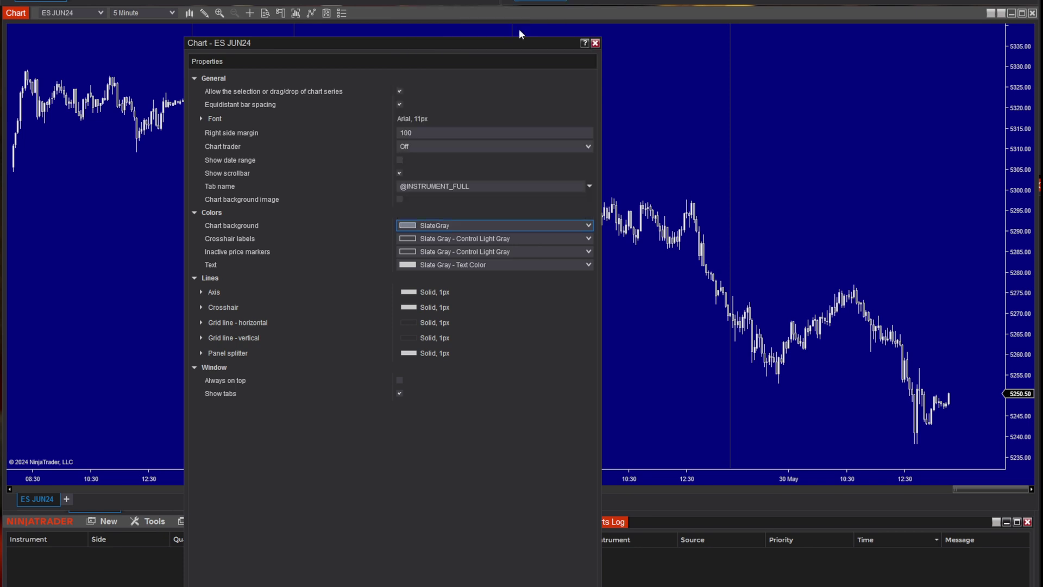
key("Up")
key("Return")
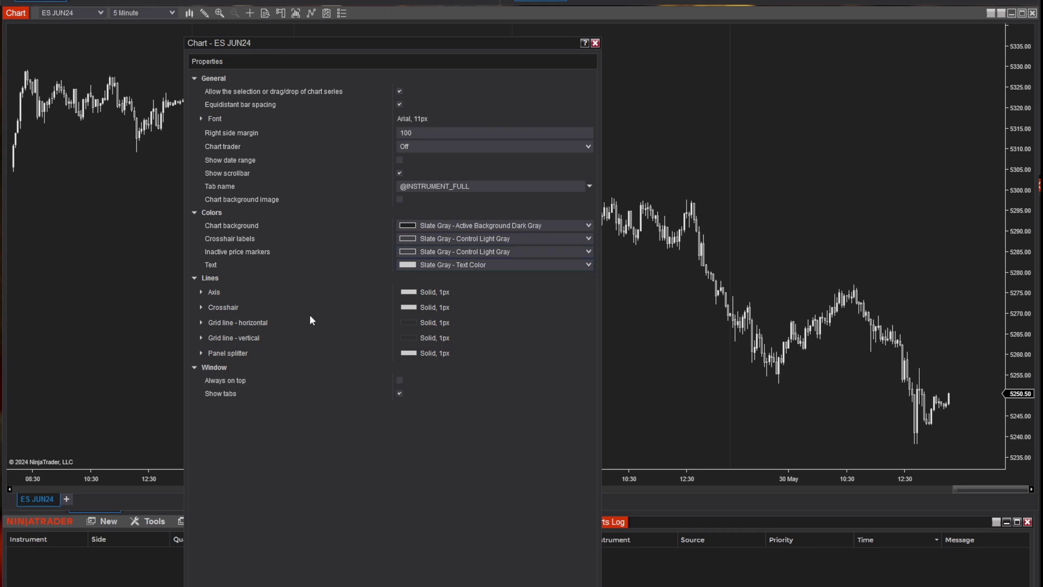
Step: Set the color of the chart's axis lines to Orange, keeping the solid dash style and width of 1
left_click(202, 295)
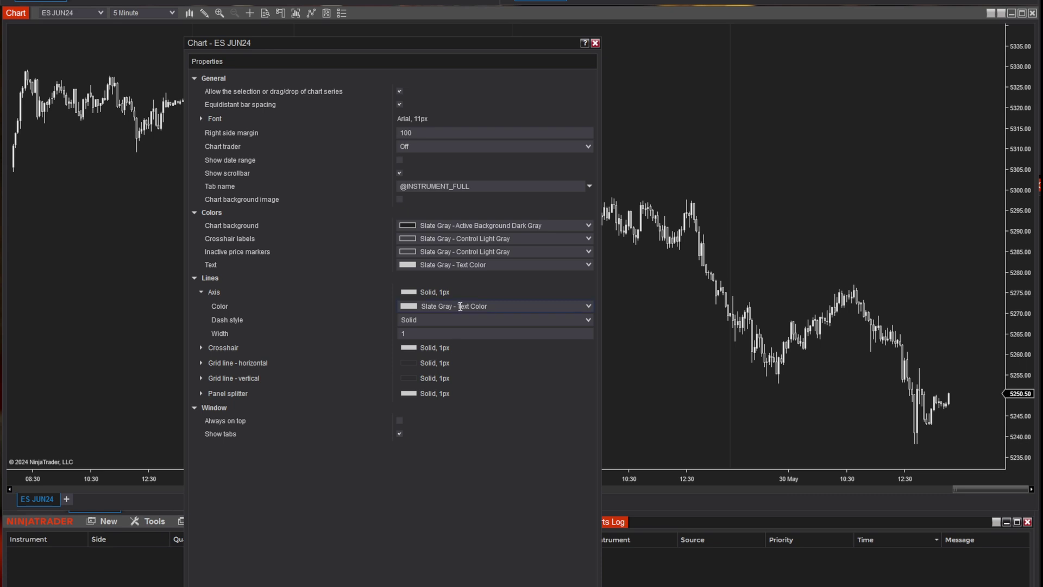
left_click(526, 308)
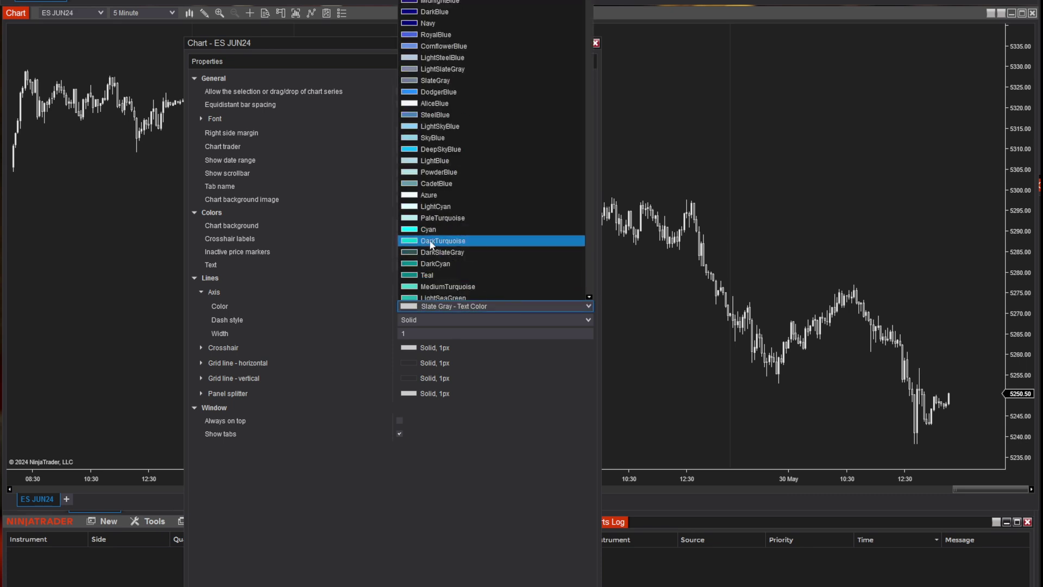
key("Escape")
key("Down")
left_click(505, 307)
left_click(432, 149)
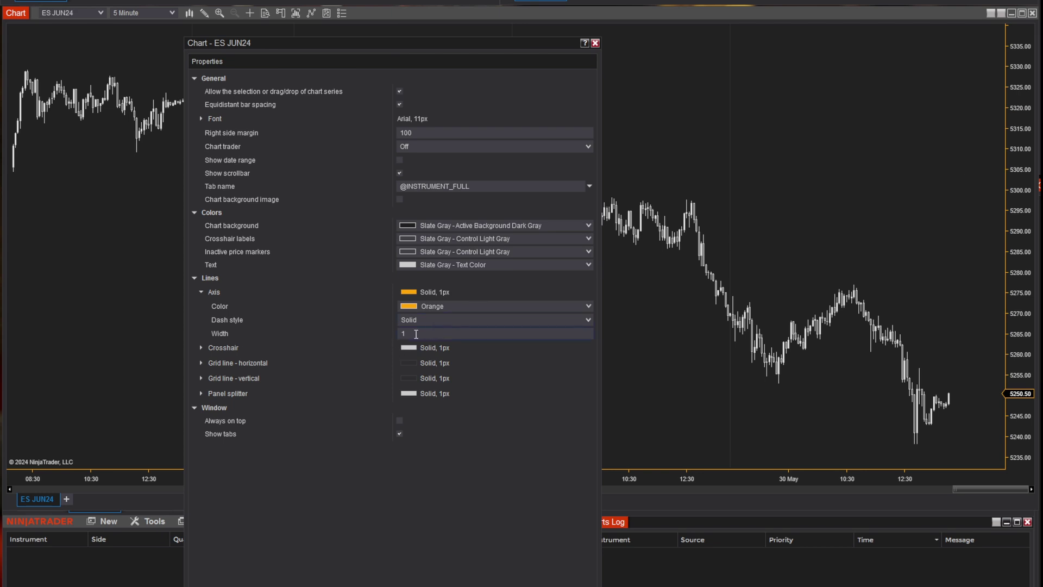
left_click(202, 292)
Step: Set the crosshair line color to Navy and apply the chart properties to view the crosshair on the chart
left_click(201, 308)
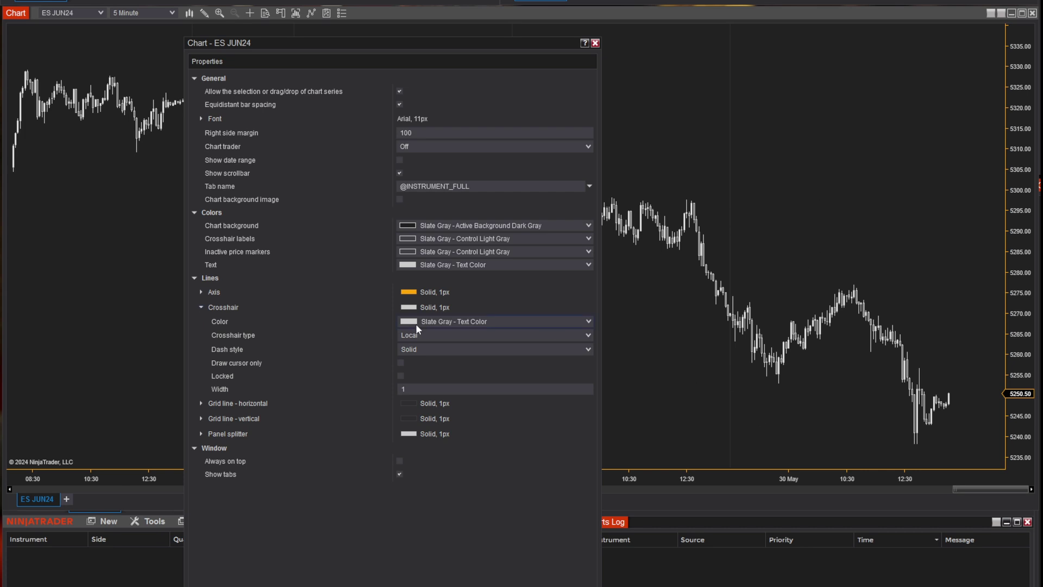
left_click(539, 324)
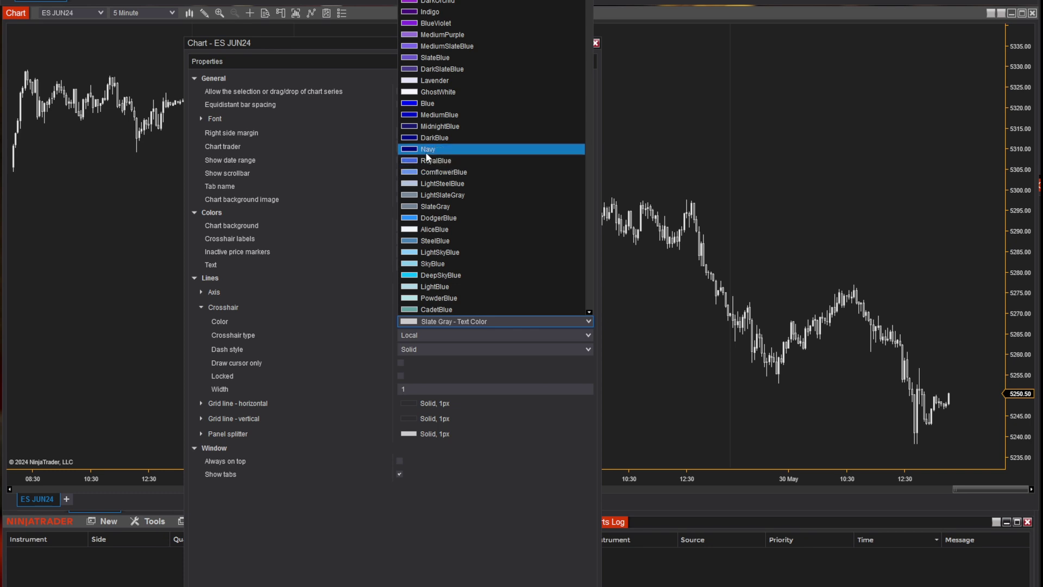
left_click(429, 149)
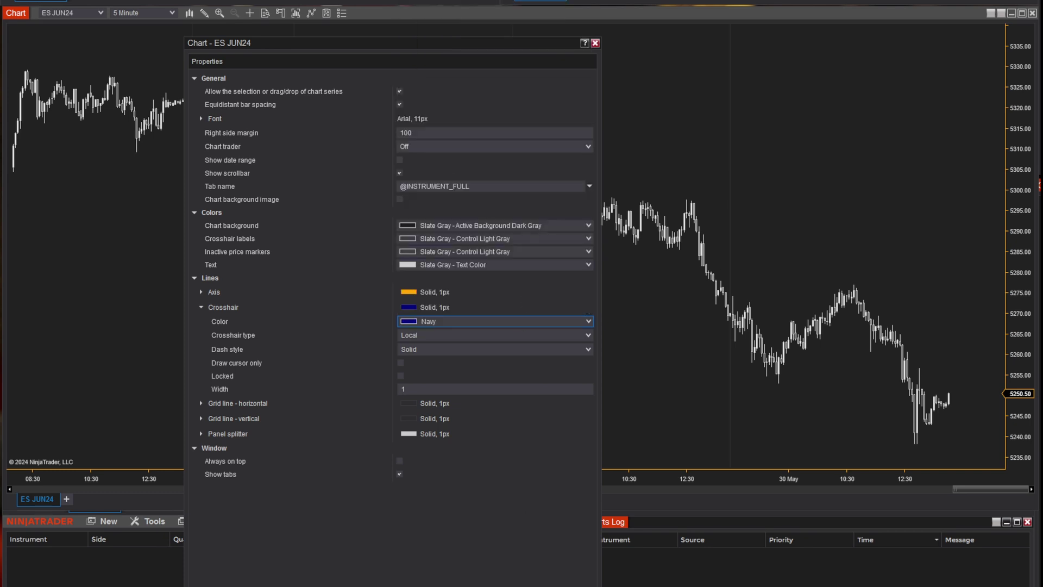
key("Return")
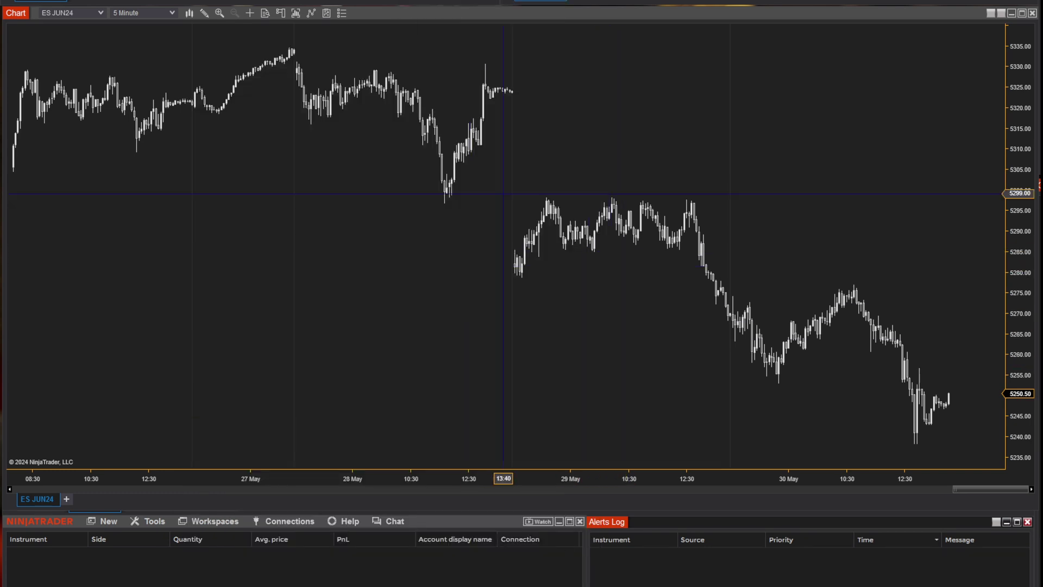
right_click(566, 278)
left_click(604, 335)
scroll(601, 423, "down", 2)
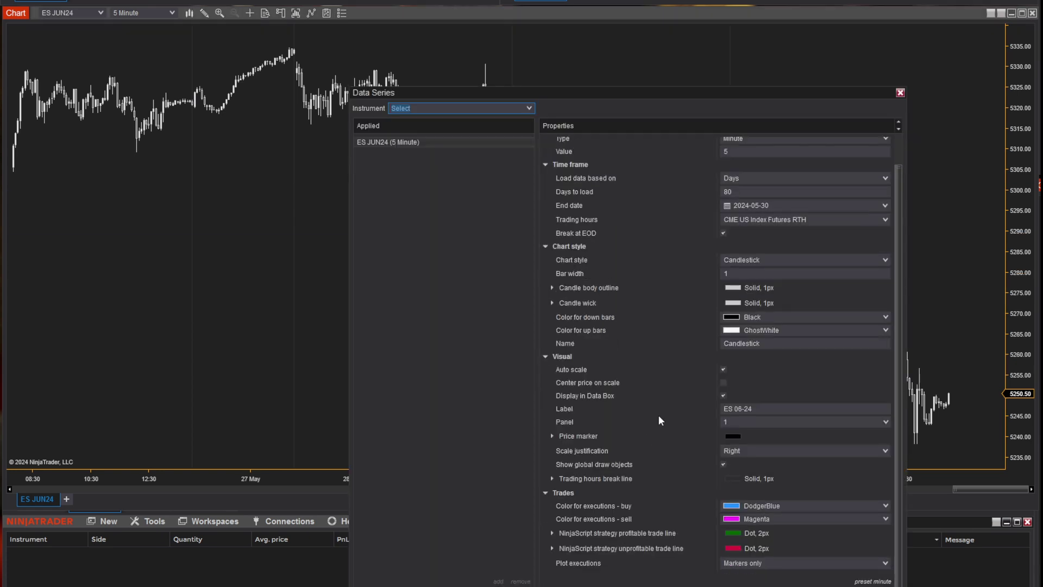
left_click(900, 93)
Step: Reopen the chart properties and set the crosshair line color to Linen after trying LightYellow
right_click(536, 296)
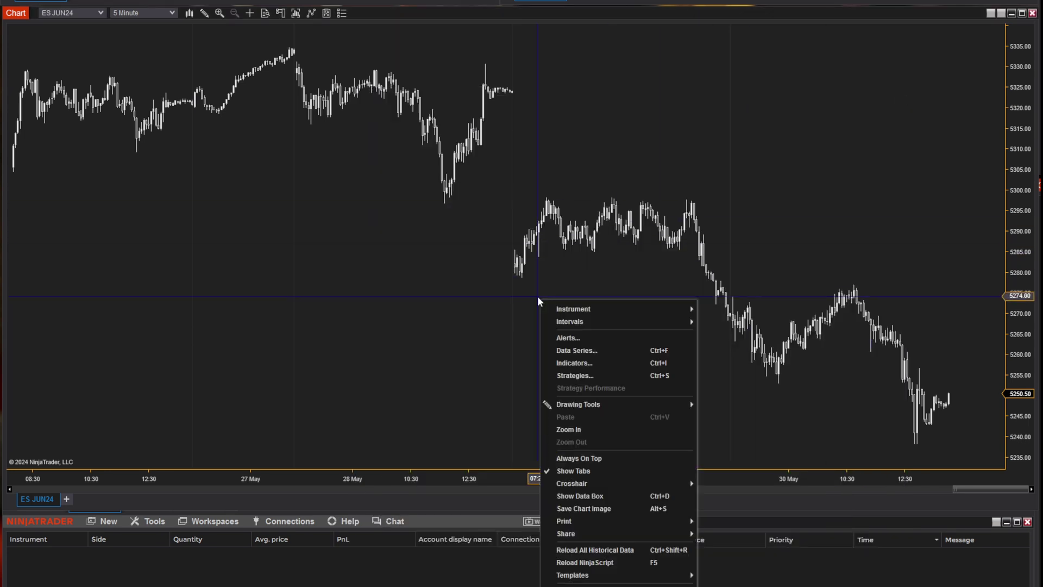
left_click(564, 585)
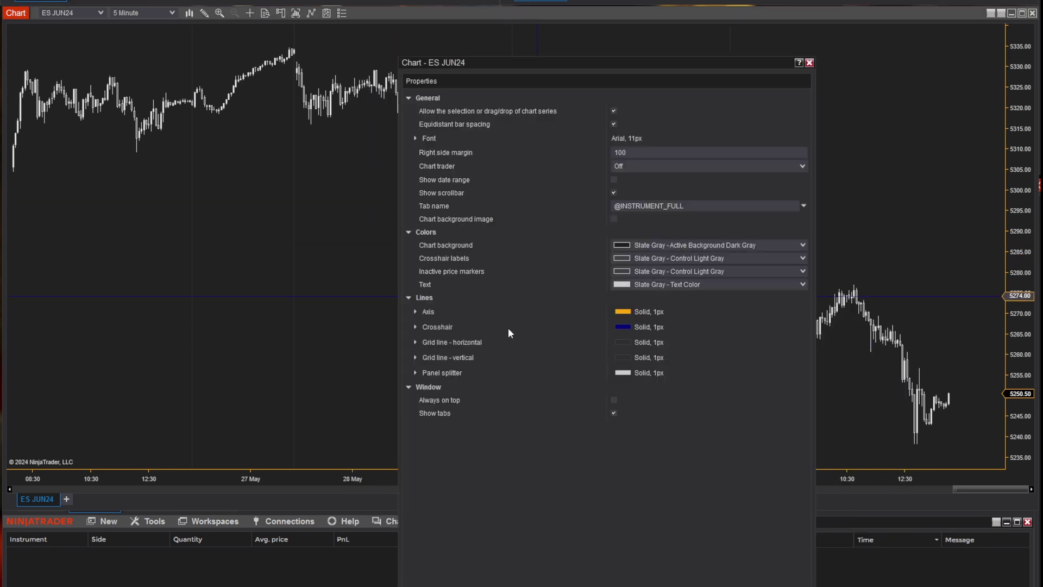
left_click(415, 327)
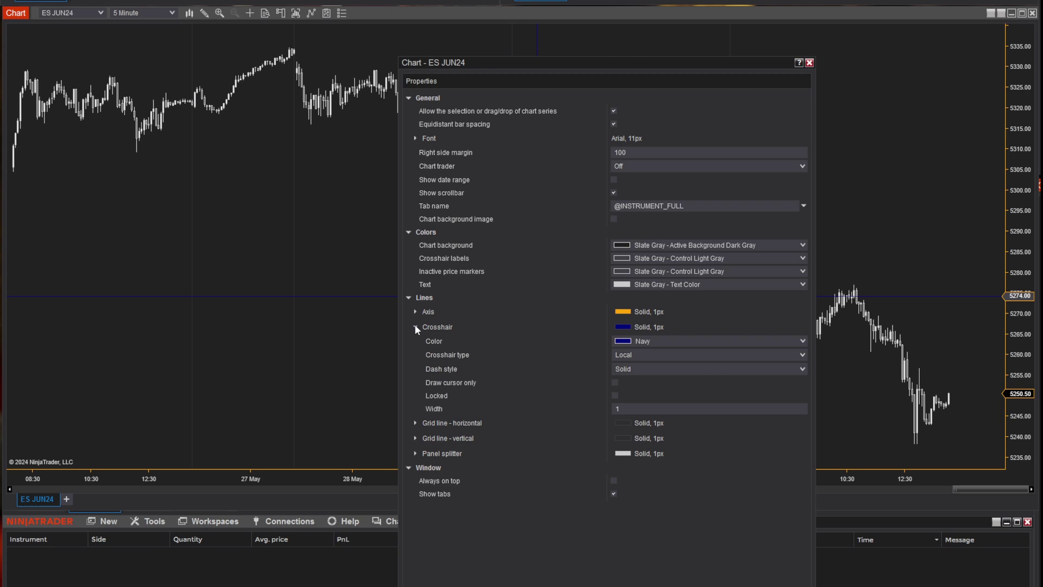
left_click(656, 341)
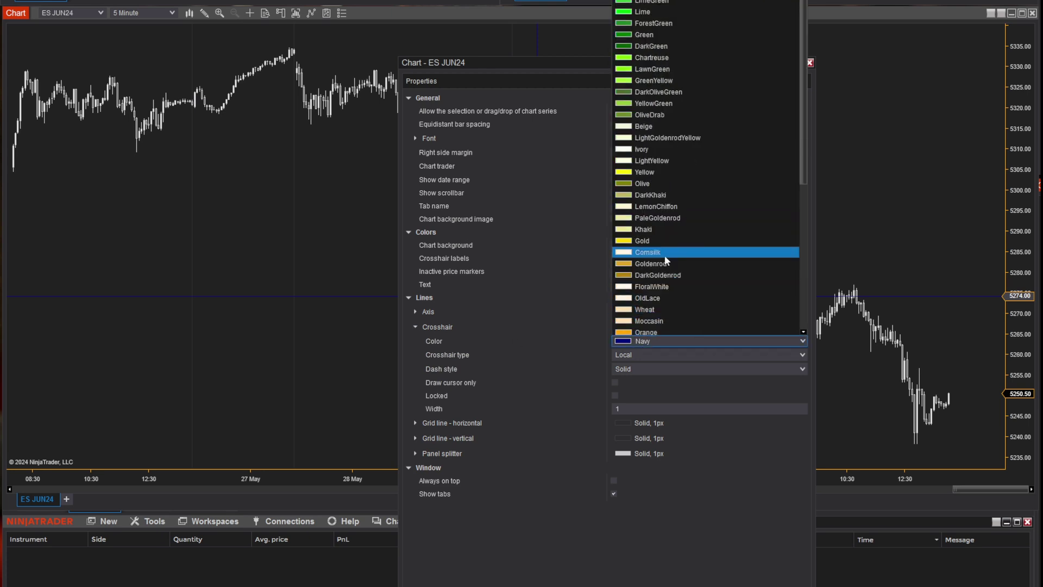
left_click(646, 160)
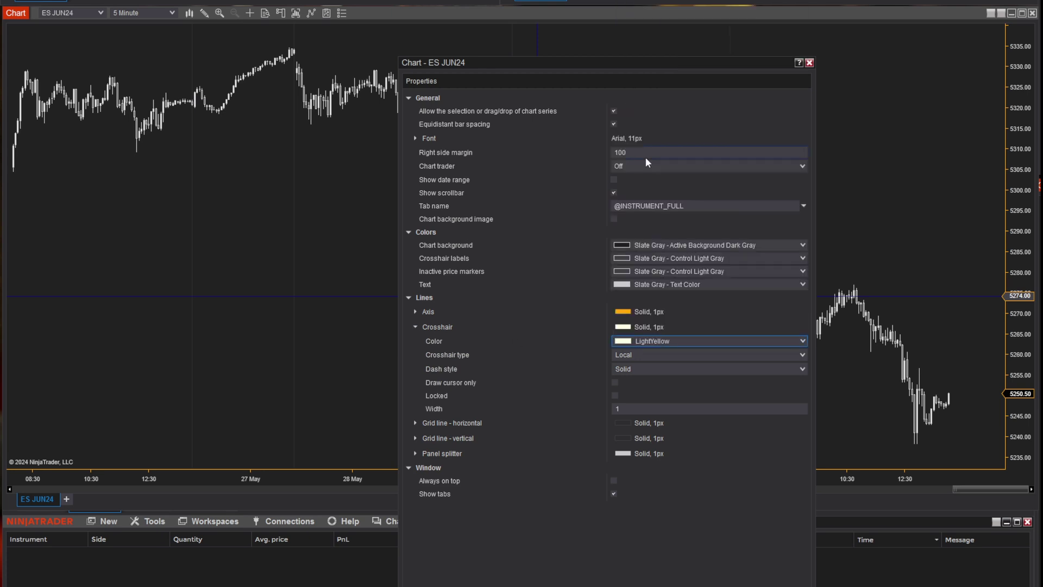
left_click(667, 341)
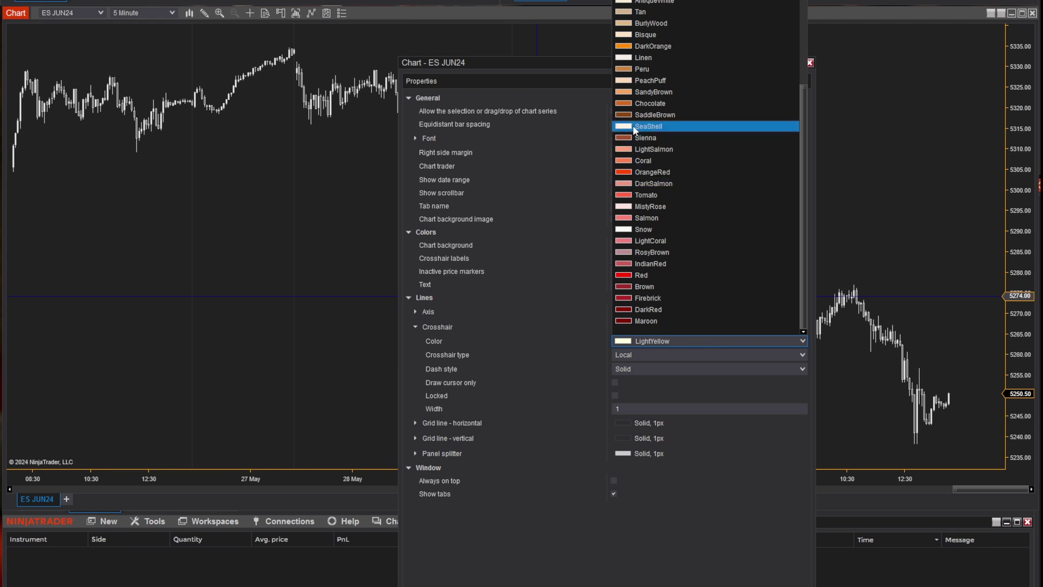
left_click(635, 59)
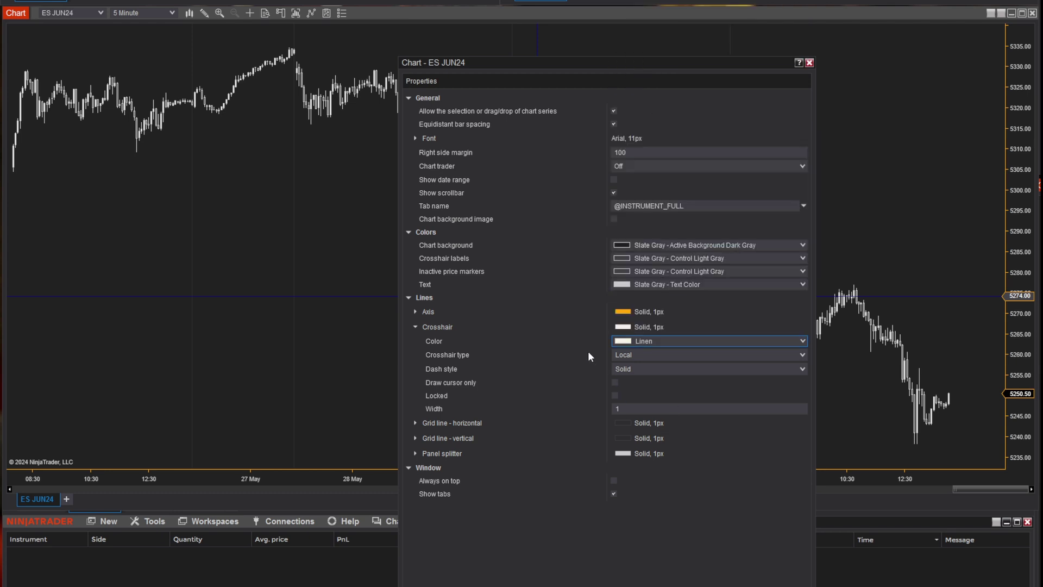
Step: Try the Global (No Time Scroll) crosshair type, restore Local, and examine the crosshair dash styles, keeping Solid
left_click(690, 355)
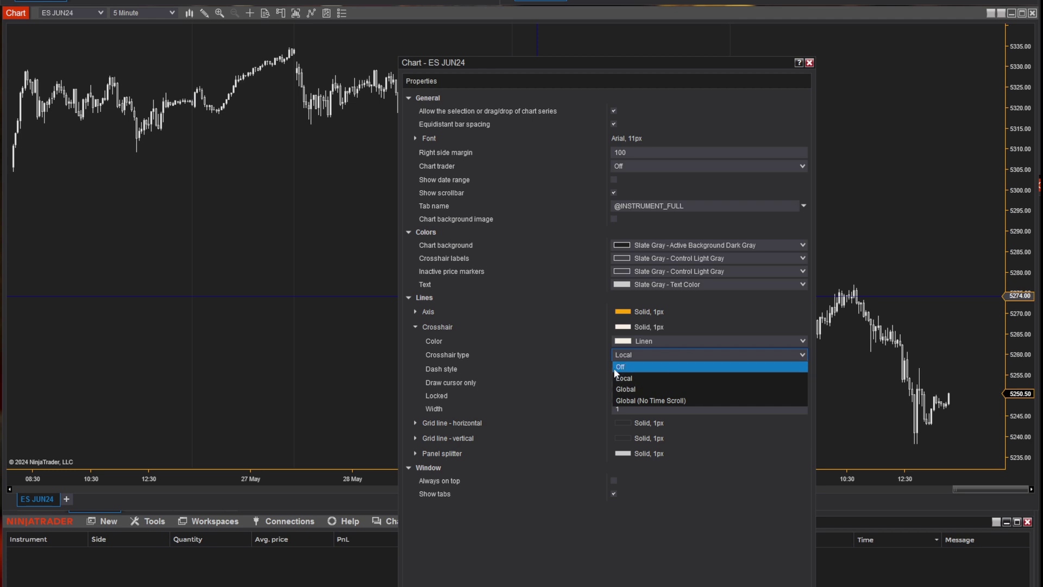
left_click(626, 400)
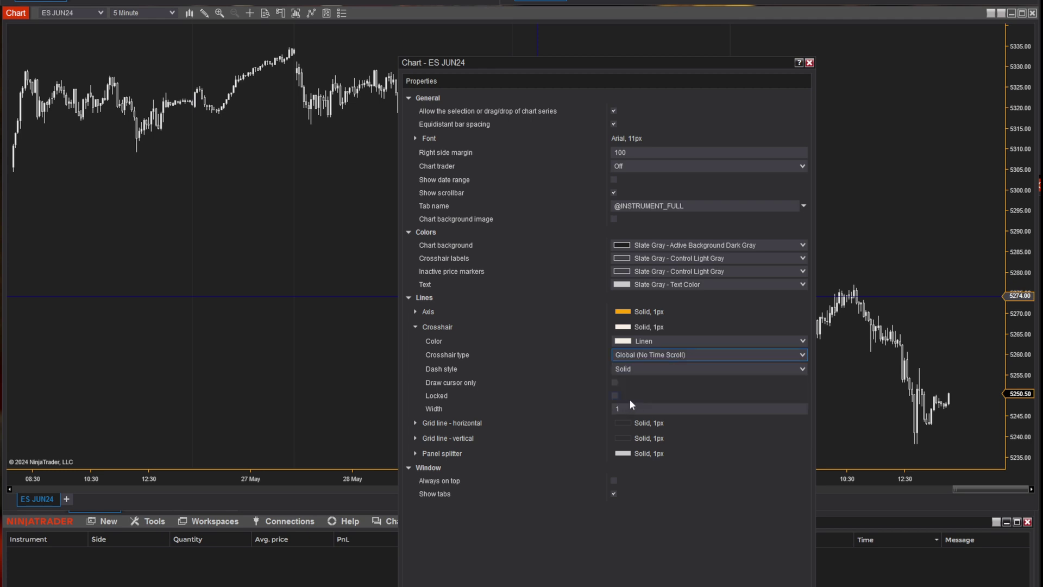
left_click(714, 354)
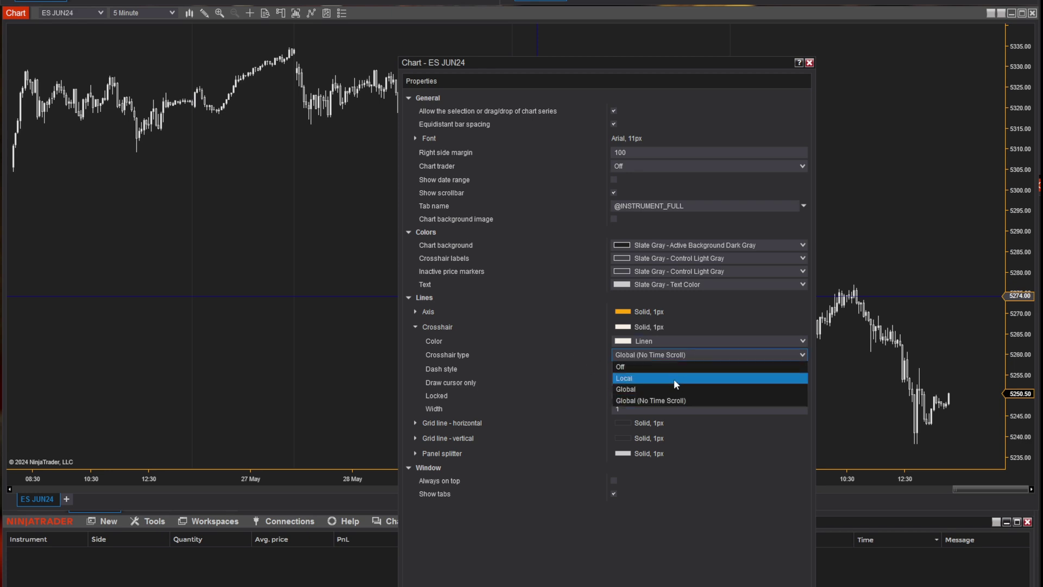
left_click(674, 379)
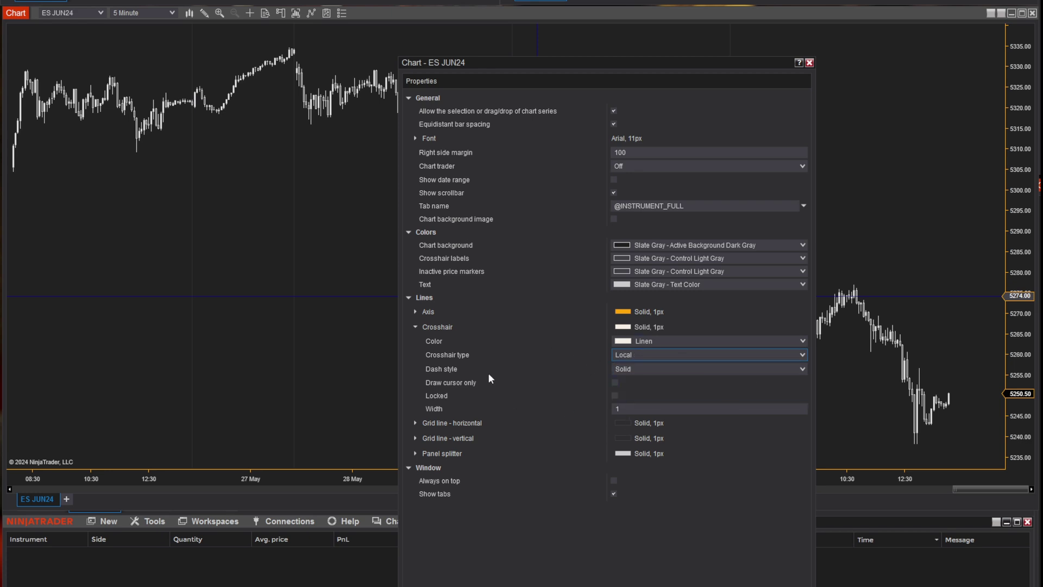
left_click(638, 370)
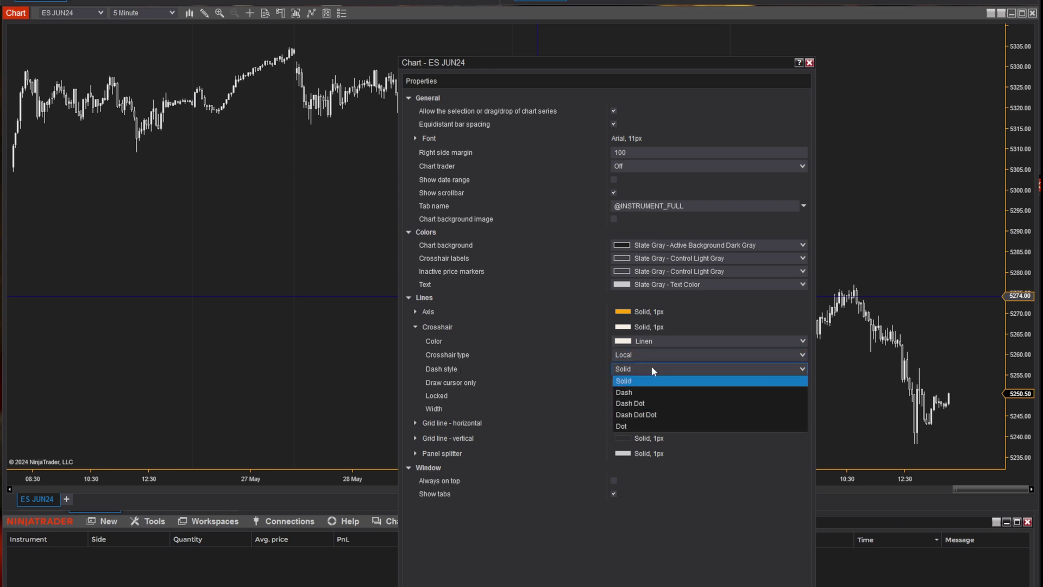
left_click(650, 369)
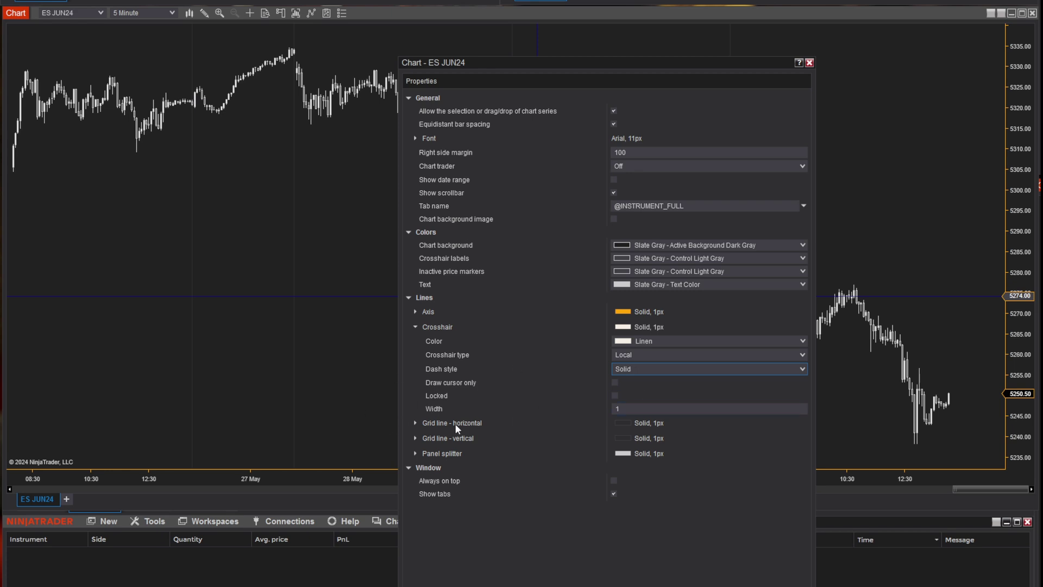
Step: Try making the horizontal grid lines visible while keeping their width of 1, and hide them again
left_click(414, 327)
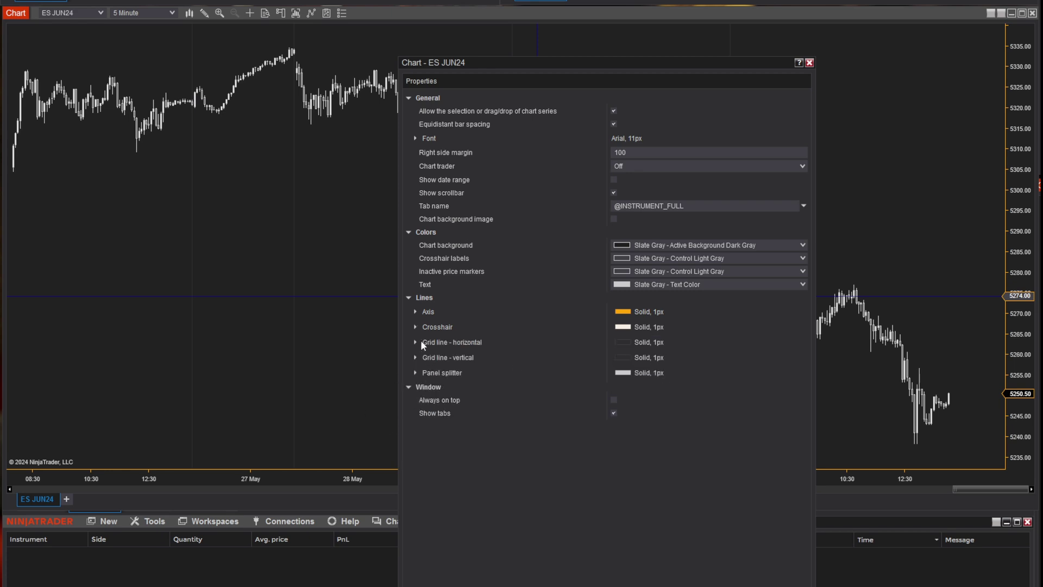
left_click(415, 342)
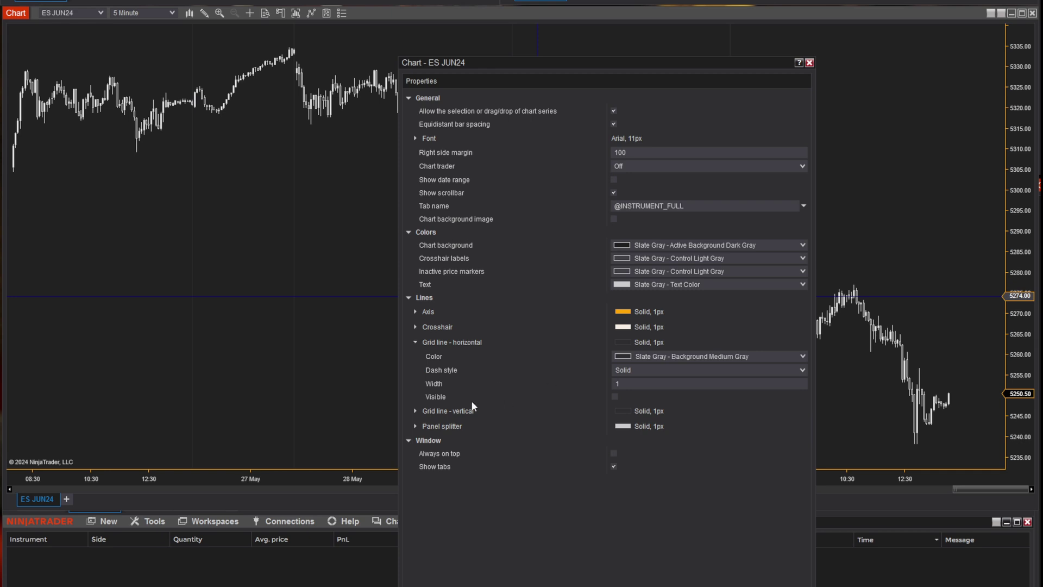
left_click(614, 397)
left_click(615, 384)
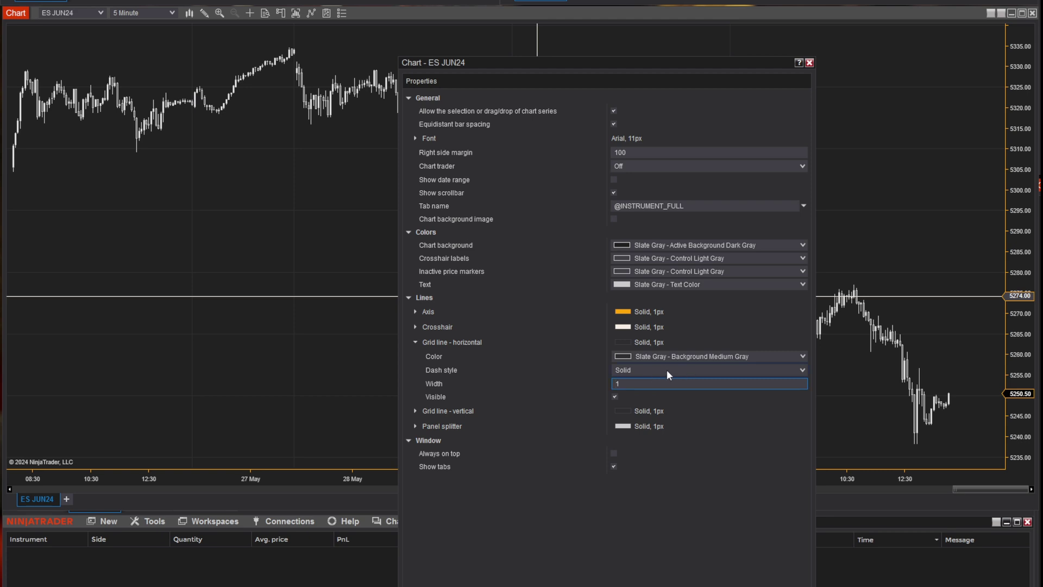
left_click(615, 396)
left_click(416, 342)
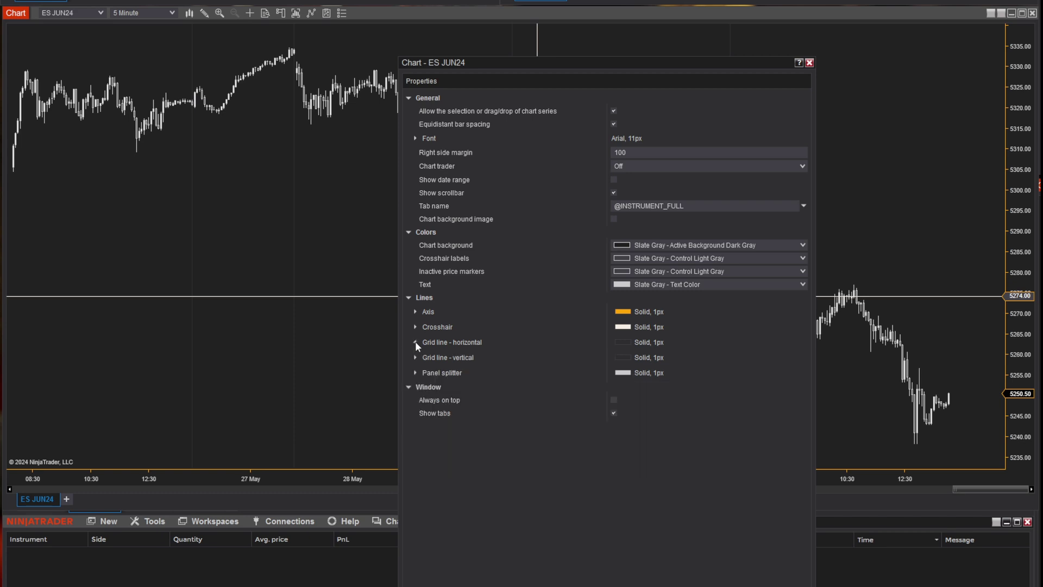
Step: Examine the panel splitter line settings, compare them with the MNQ JUN24 chart's split panels, and review the ES JUN24 chart properties again
left_click(416, 373)
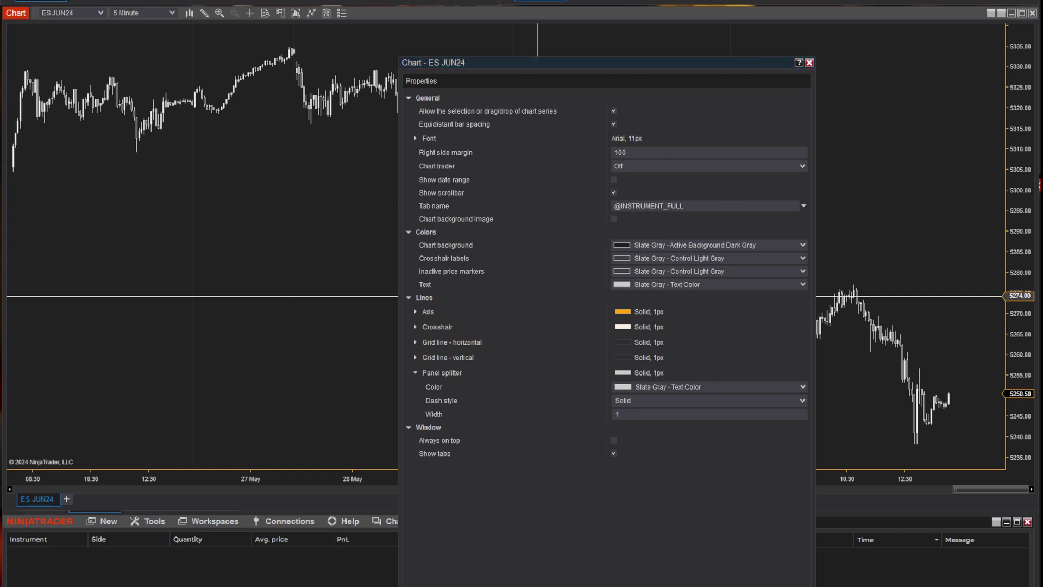
key("Escape")
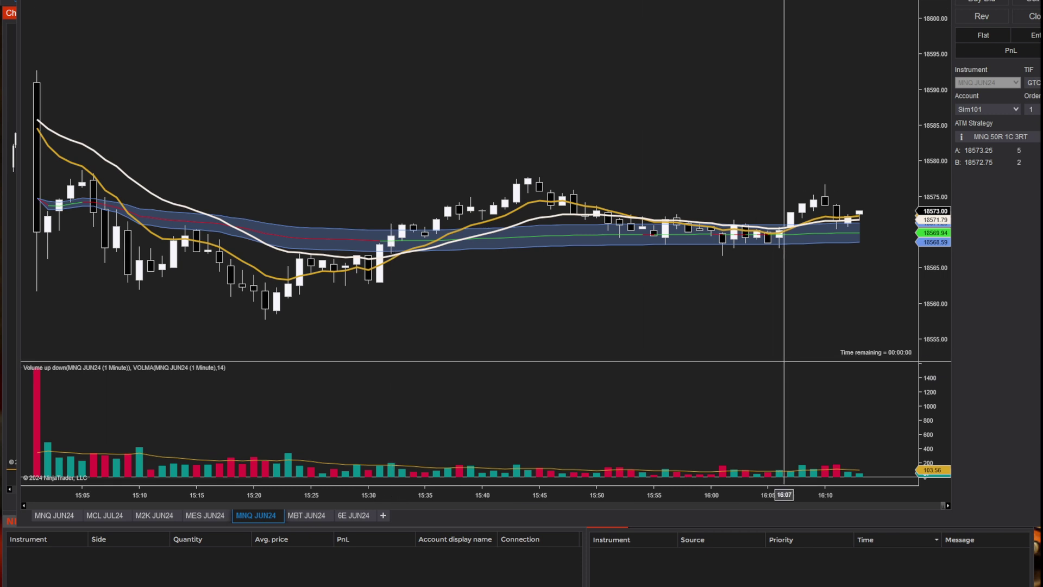
key("alt+Tab")
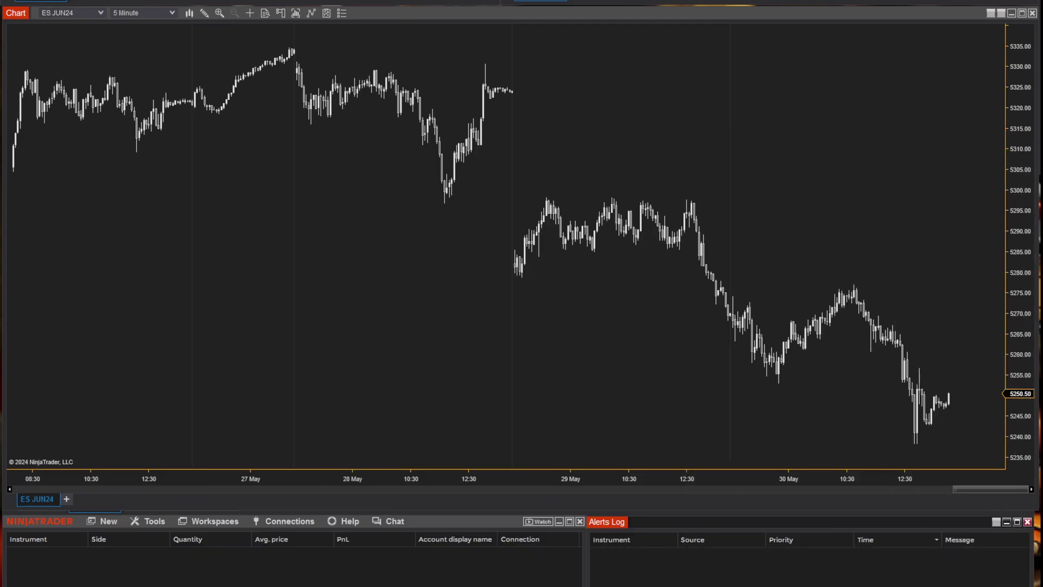
right_click(633, 133)
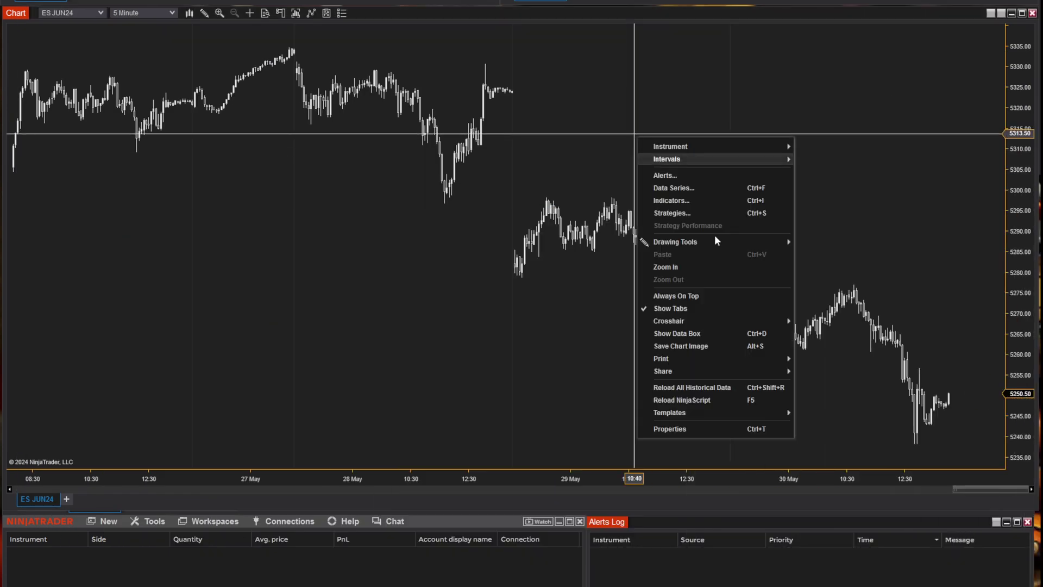
left_click(689, 429)
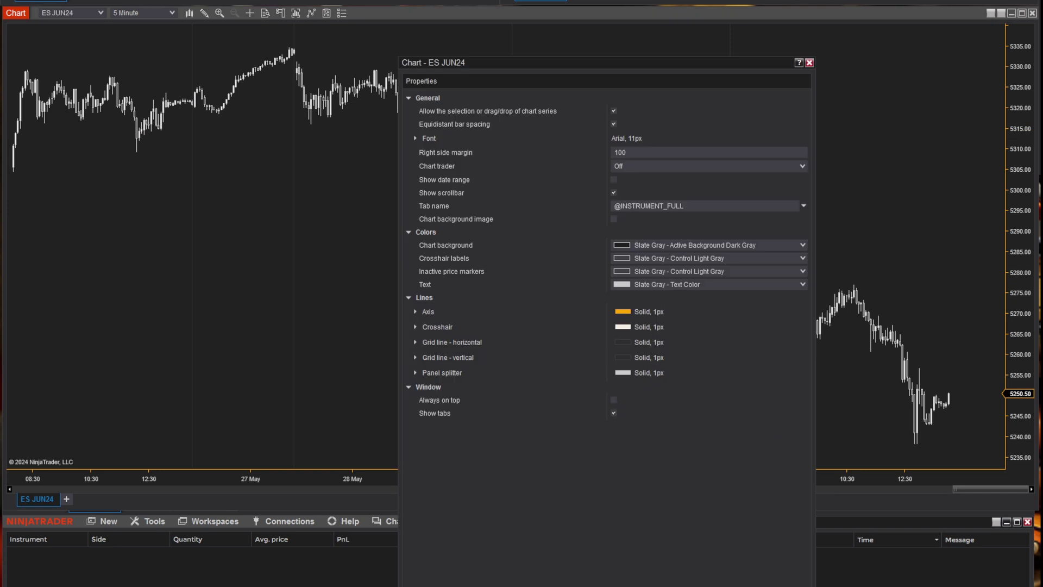
key("Escape")
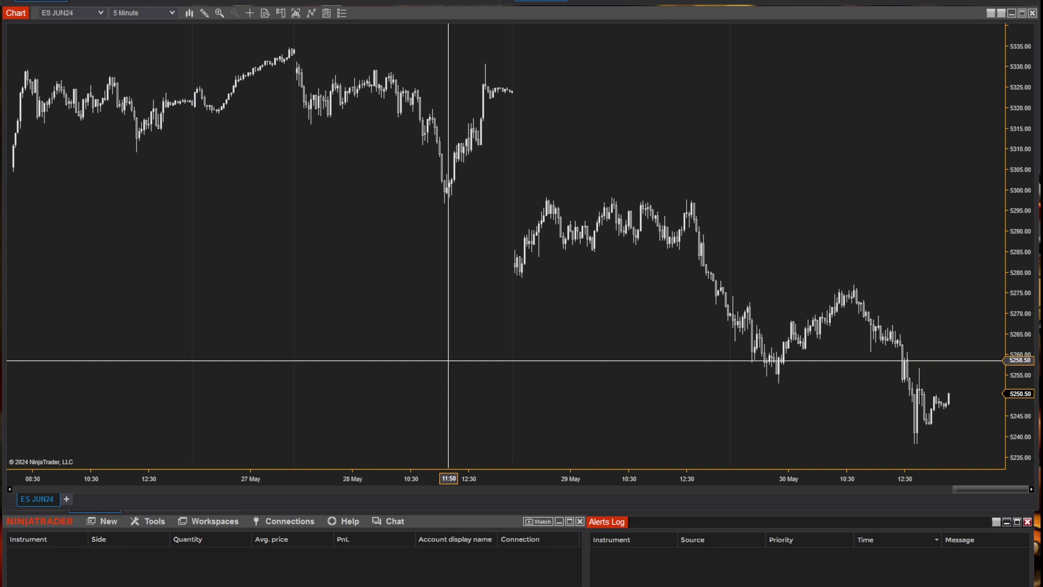
Step: Save the ES JUN24 chart's setup as the template Clean Chart, replacing the existing template of that name
right_click(543, 382)
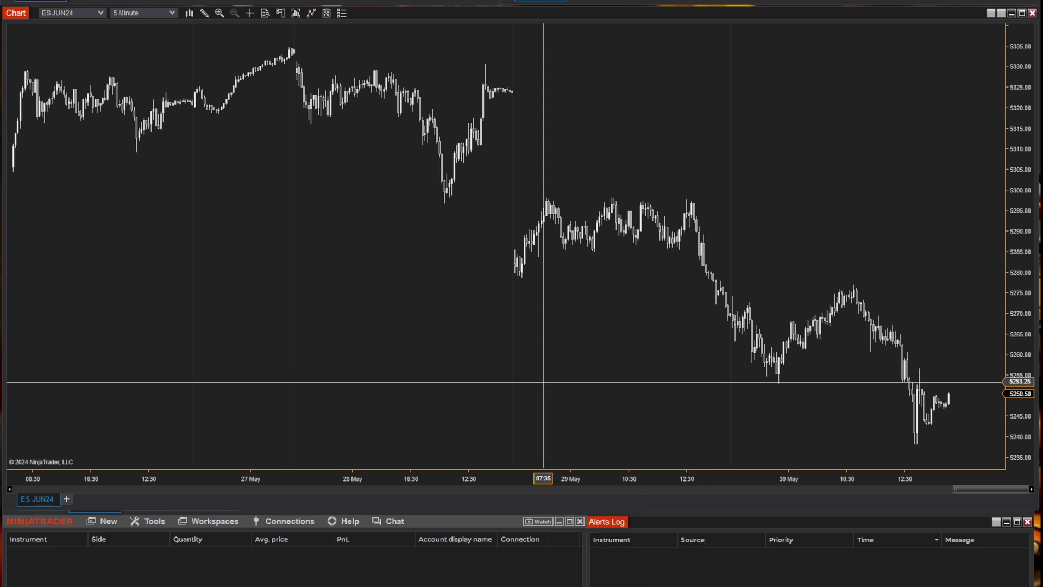
right_click(593, 100)
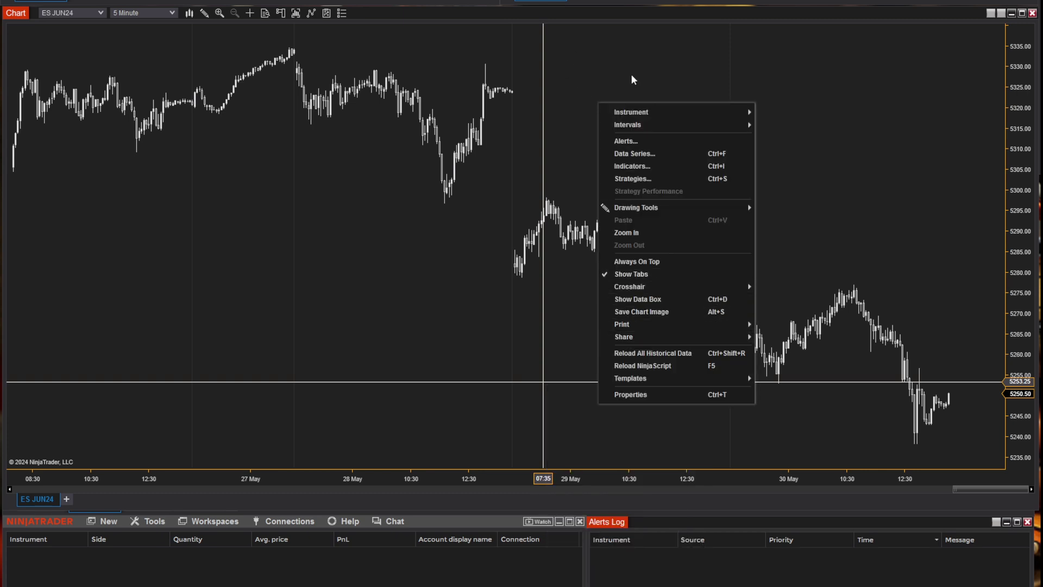
mouse_move(625, 383)
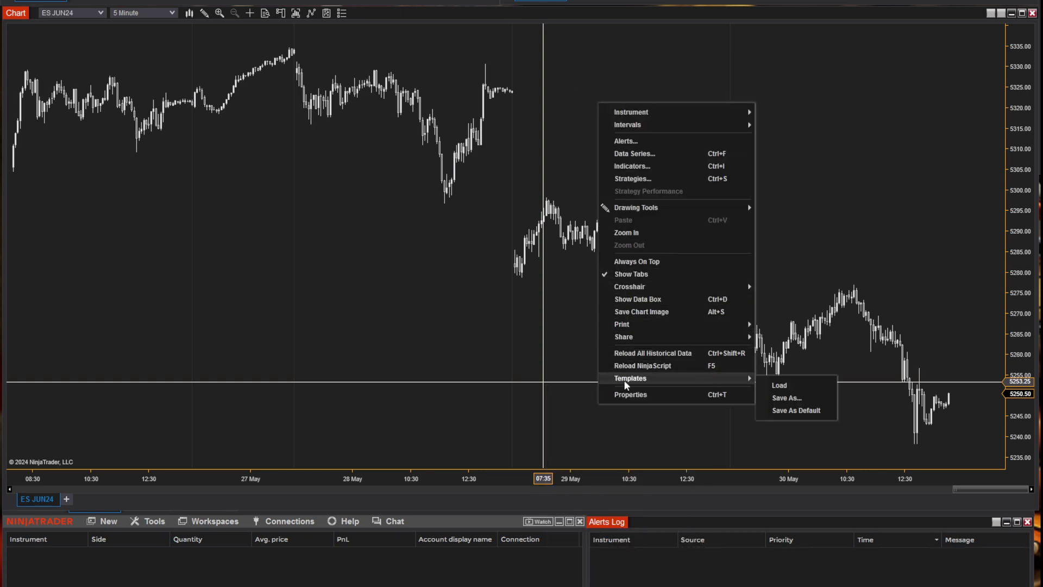
left_click(782, 398)
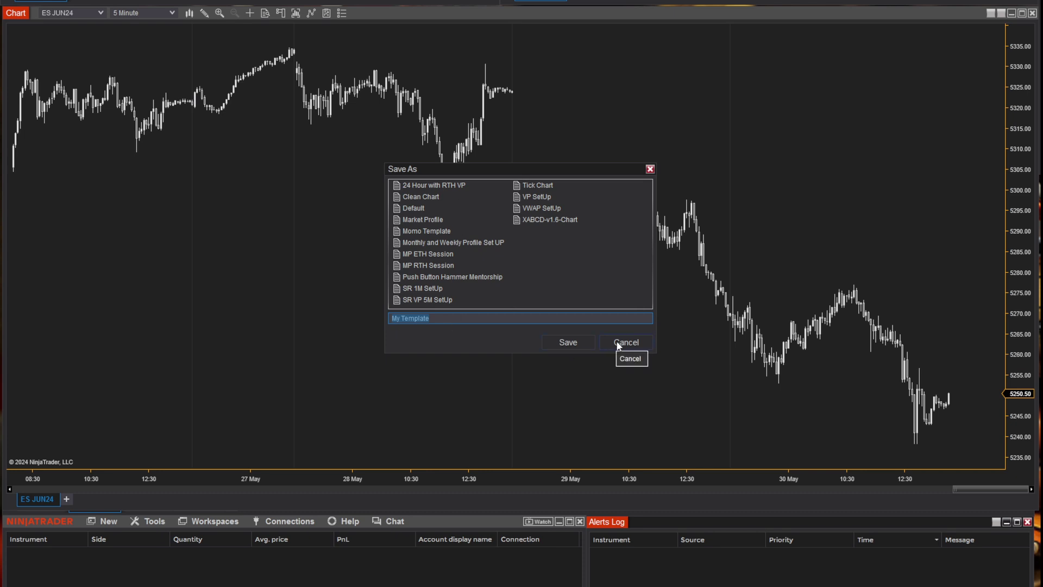
left_click(415, 195)
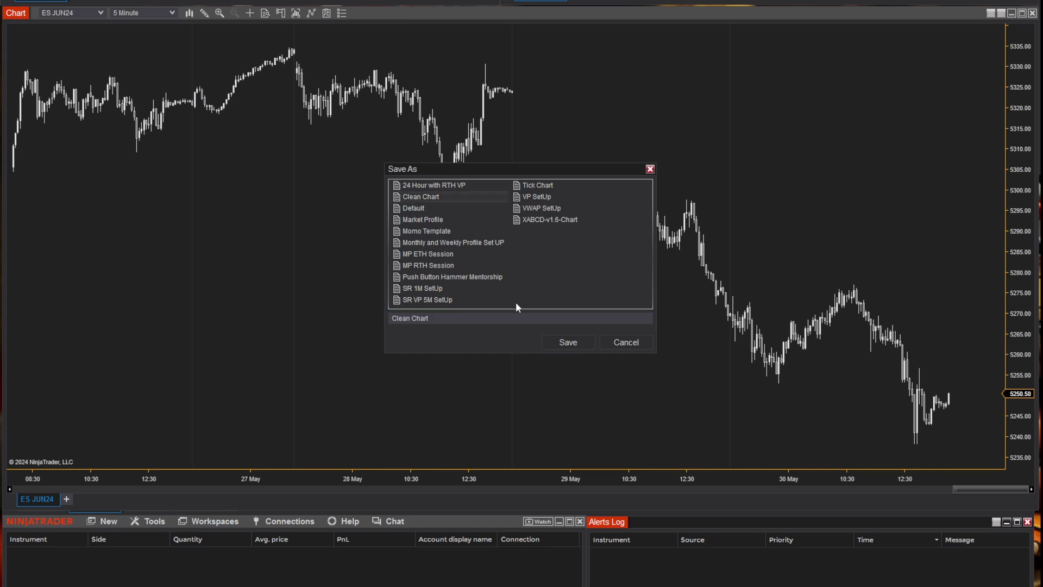
left_click(553, 342)
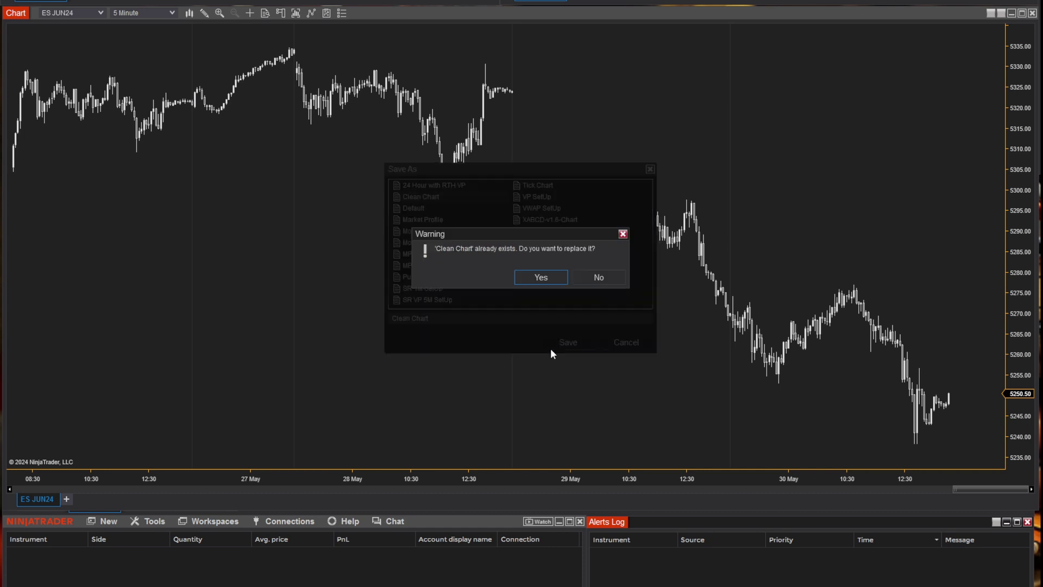
left_click(537, 278)
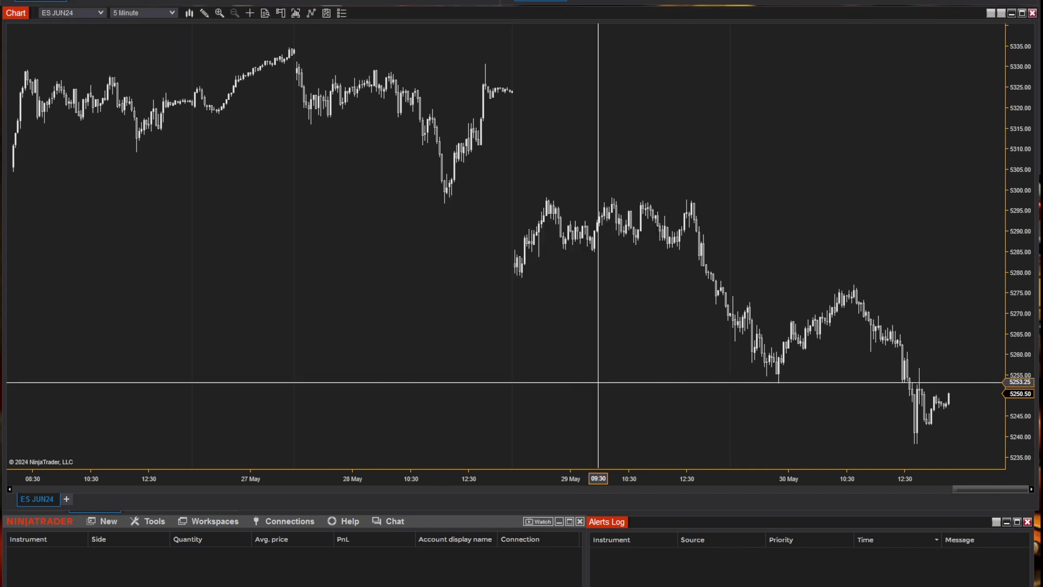
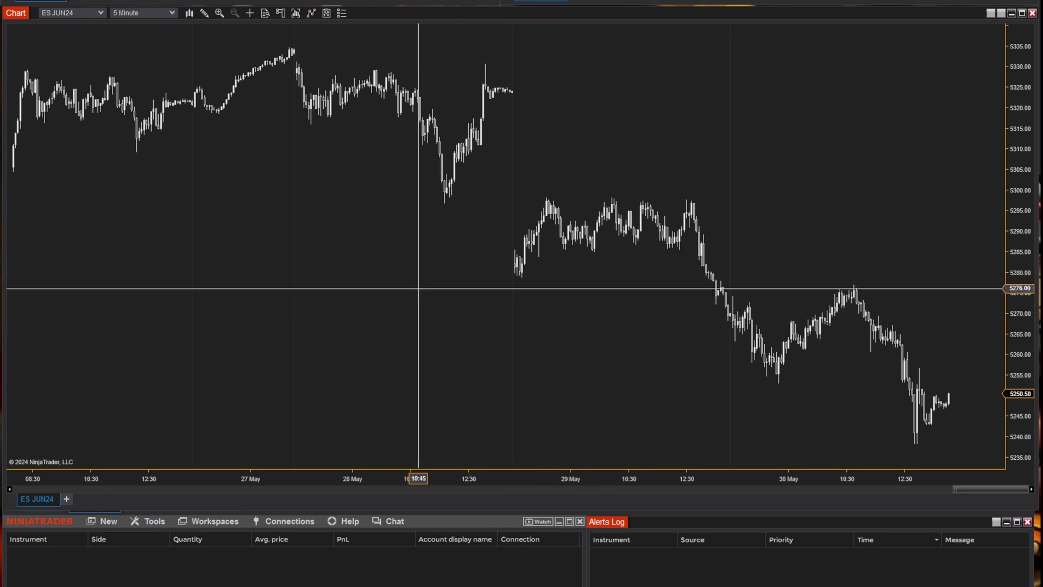
Step: View the list of saved chart templates available for loading, without loading one
right_click(425, 282)
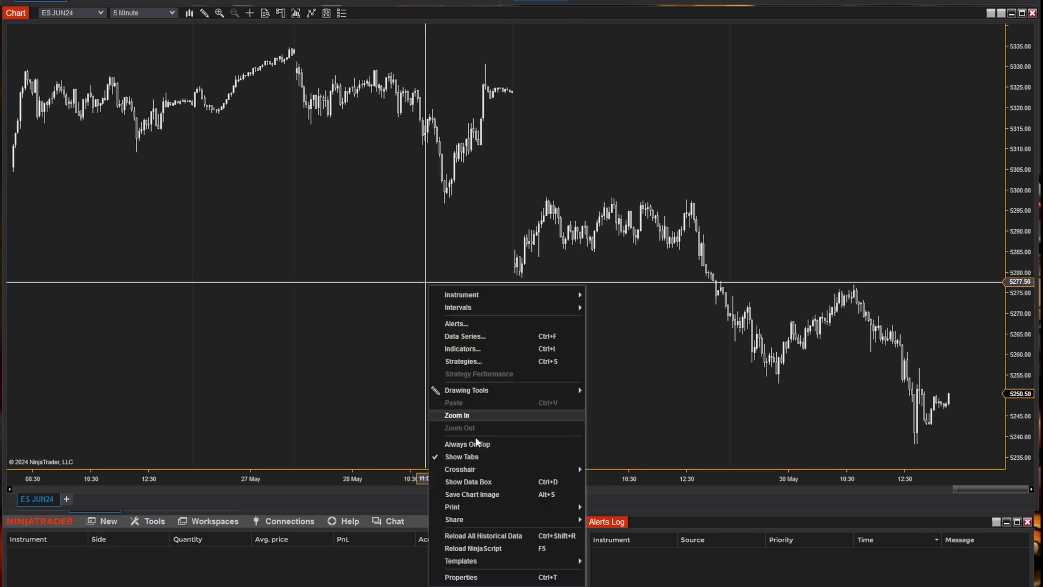
mouse_move(479, 559)
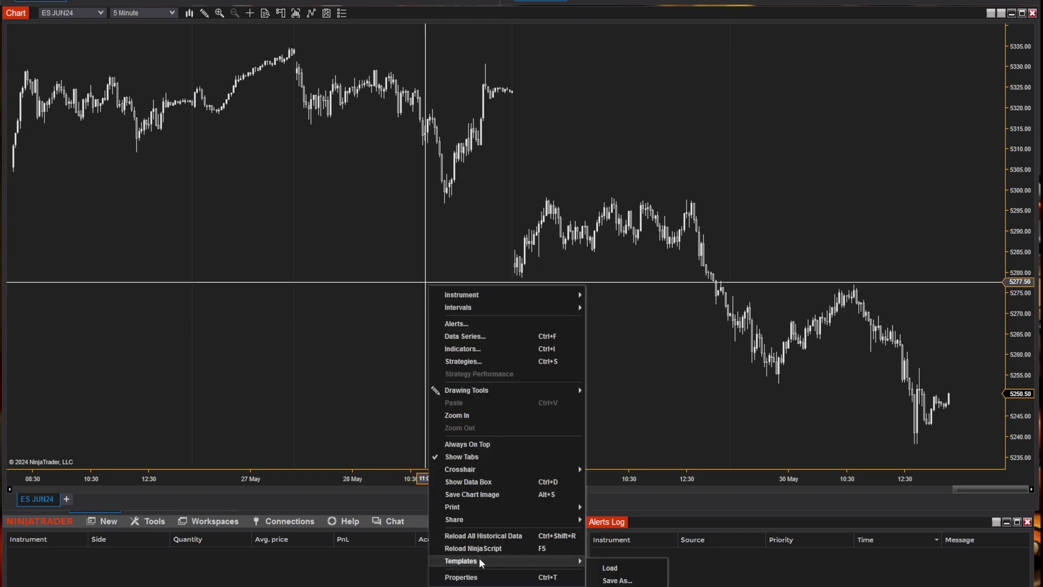
left_click(610, 568)
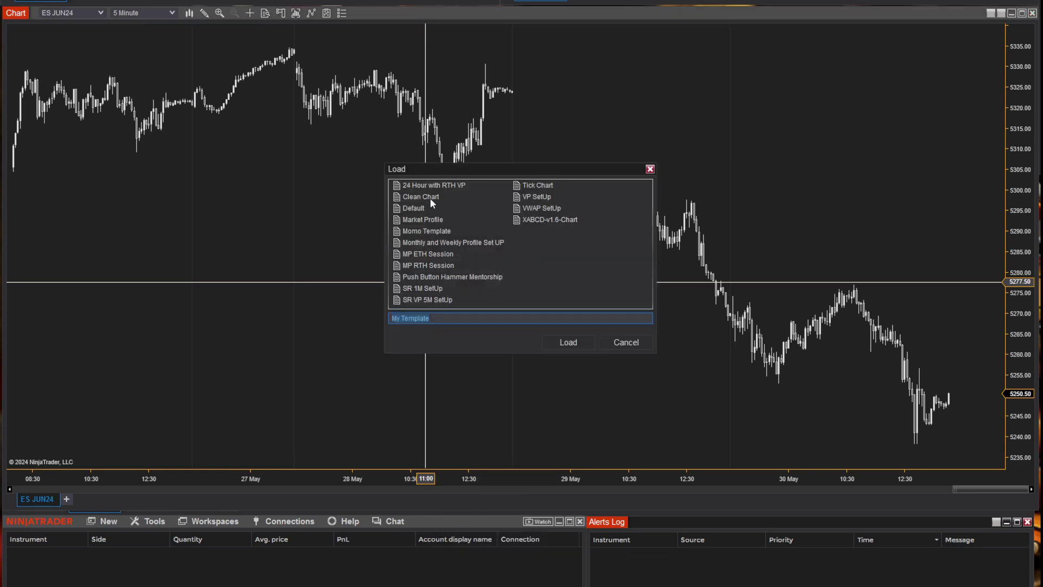
left_click(624, 342)
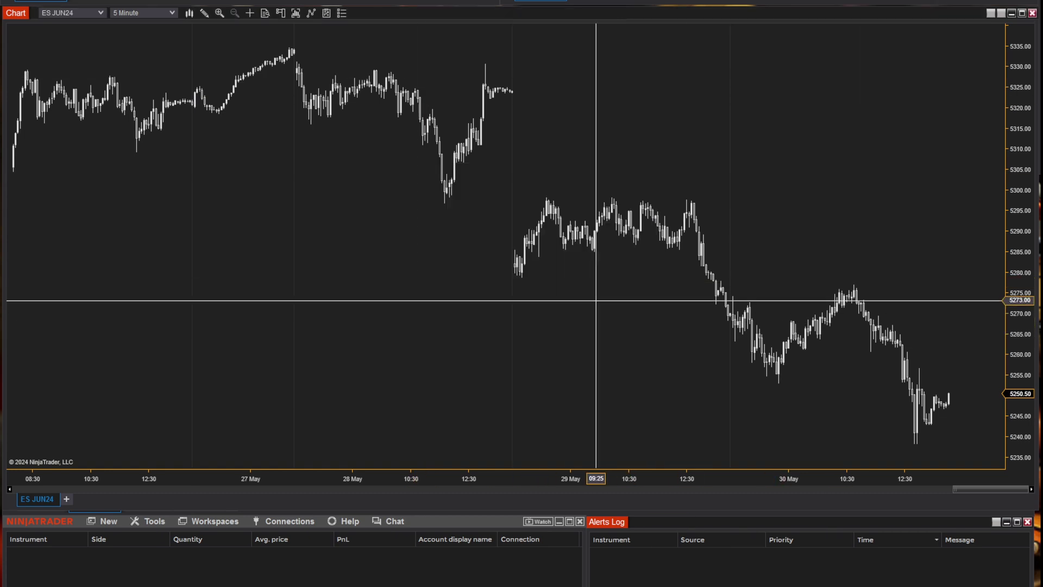
Step: Create a new 60-minute chart for MGC AUG24 using the Clean Chart template
left_click(106, 521)
left_click(163, 314)
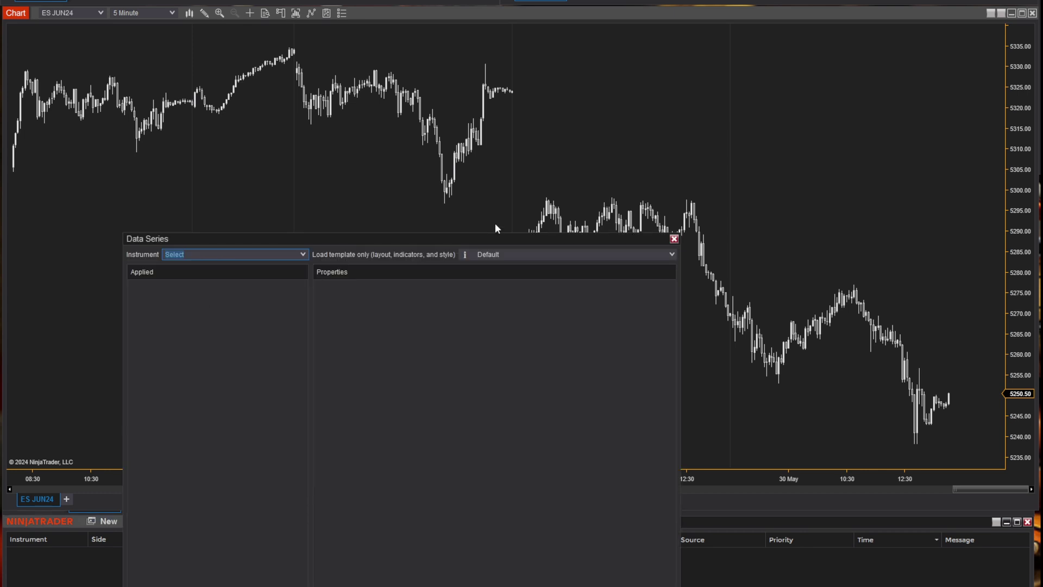
left_click_drag(496, 237, 751, 63)
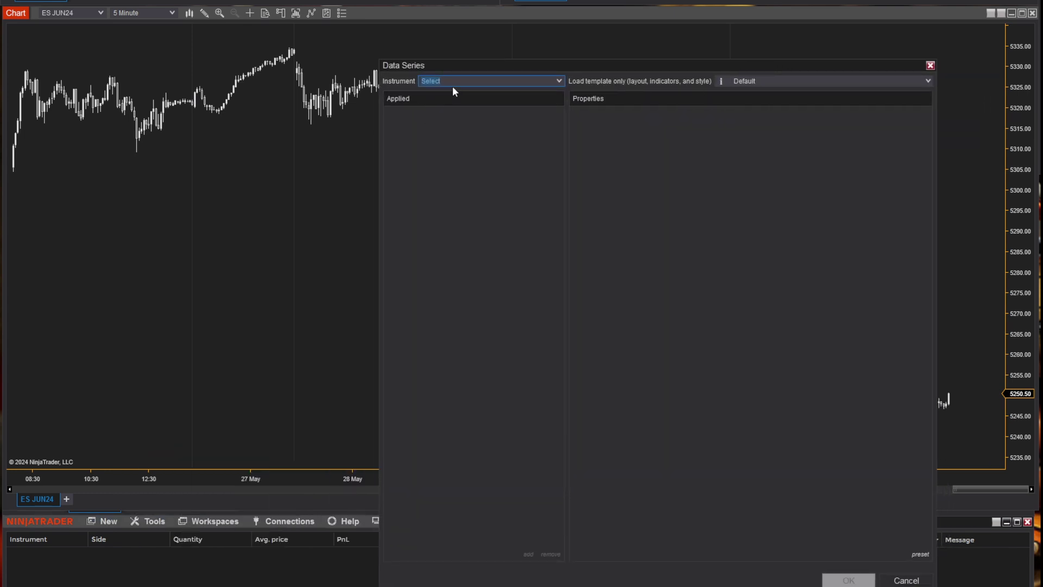
left_click(563, 80)
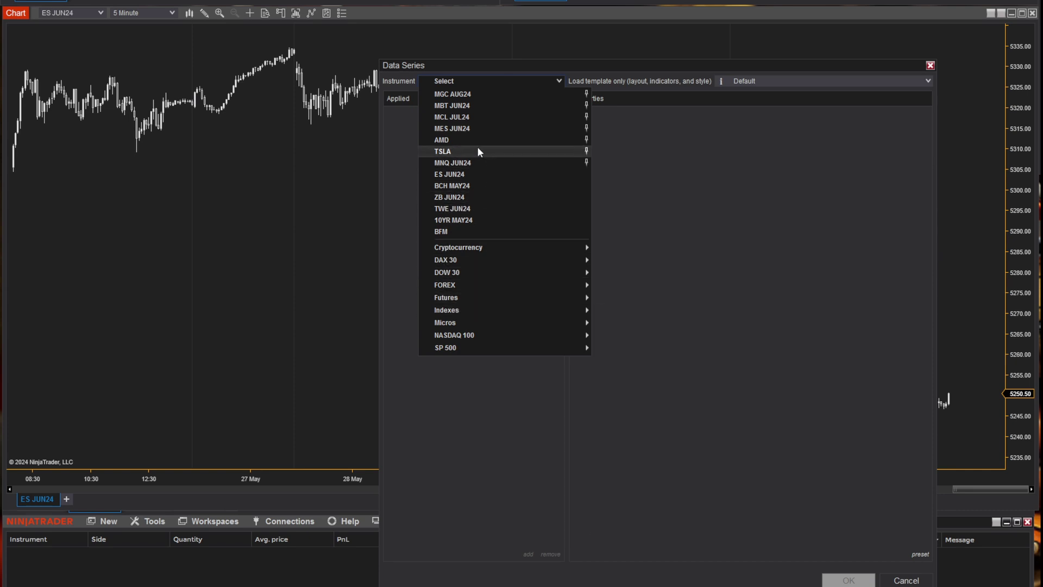
left_click(457, 94)
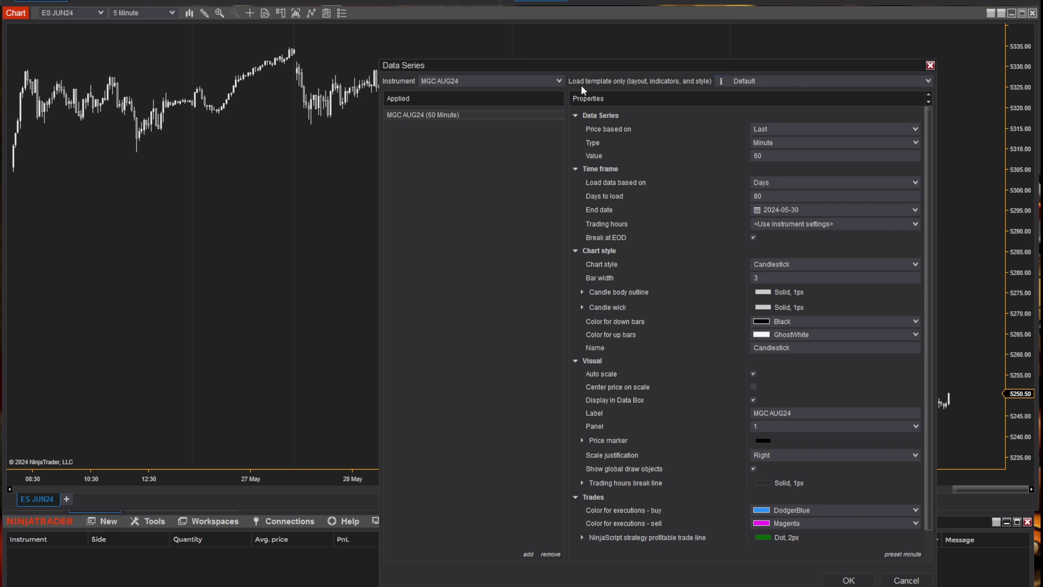
left_click(771, 82)
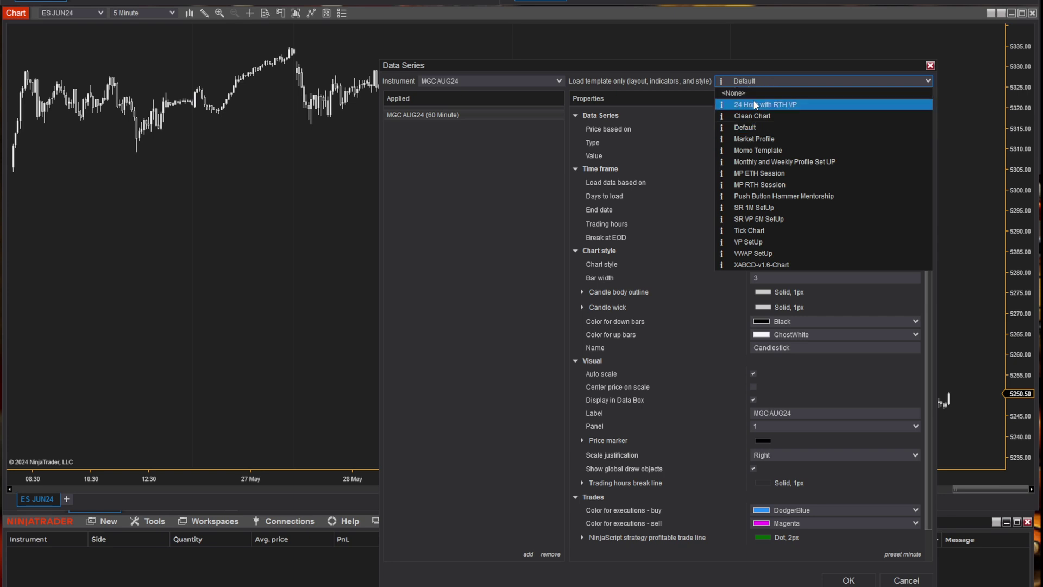
left_click(744, 116)
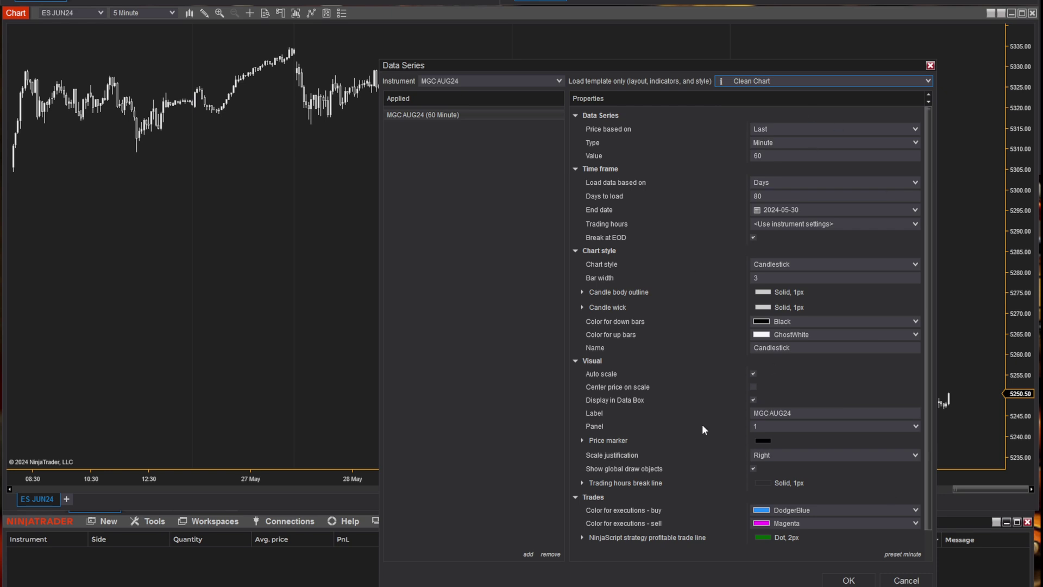
left_click(853, 580)
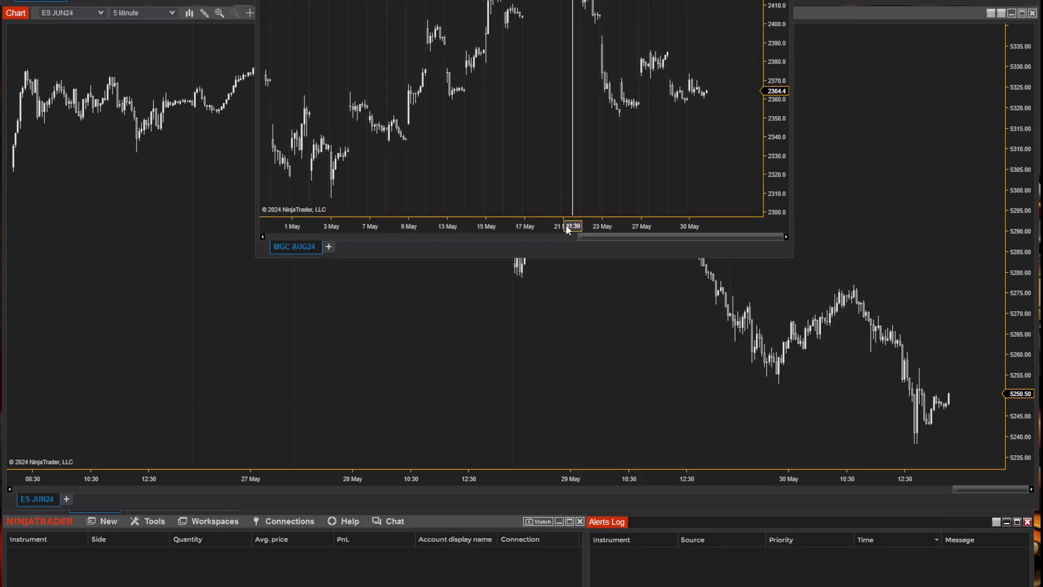
Step: Enlarge the MGC AUG24 chart window to cover the ES chart and widen its bar spacing to about 29 Apr through 30 May
left_click_drag(657, 0, 404, 14)
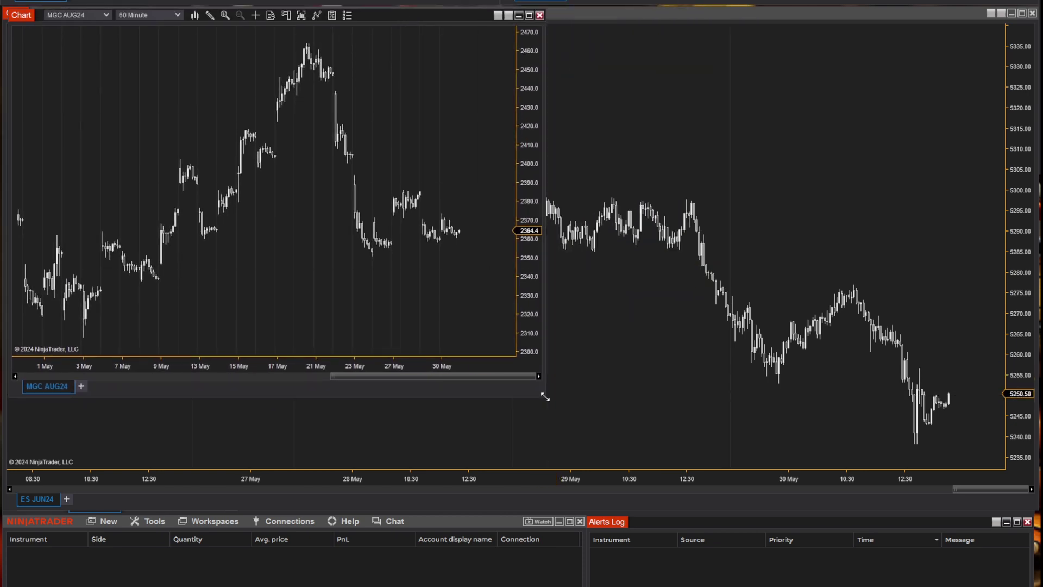
left_click_drag(545, 393, 1040, 519)
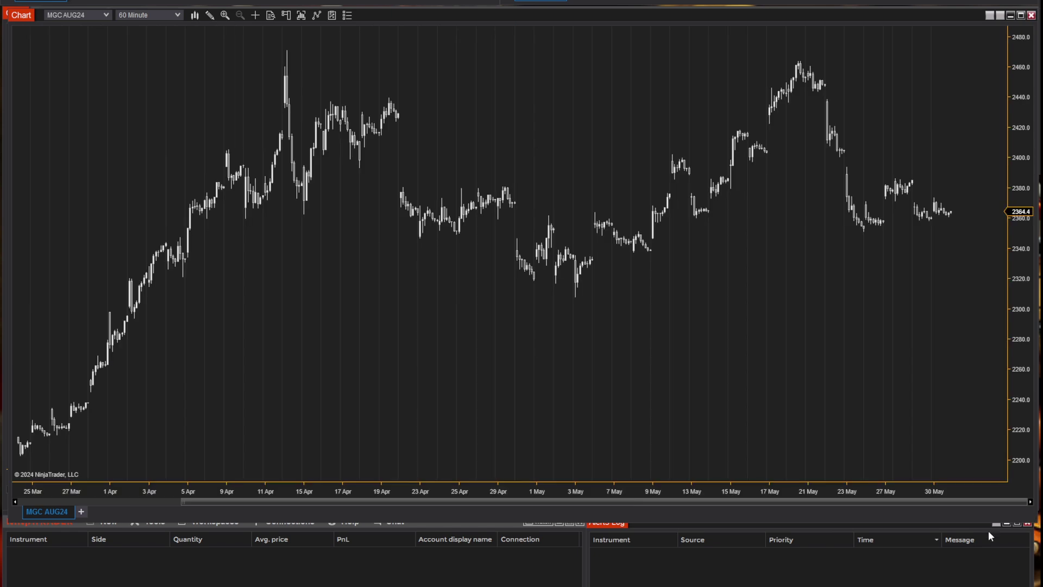
left_click_drag(839, 491, 391, 491)
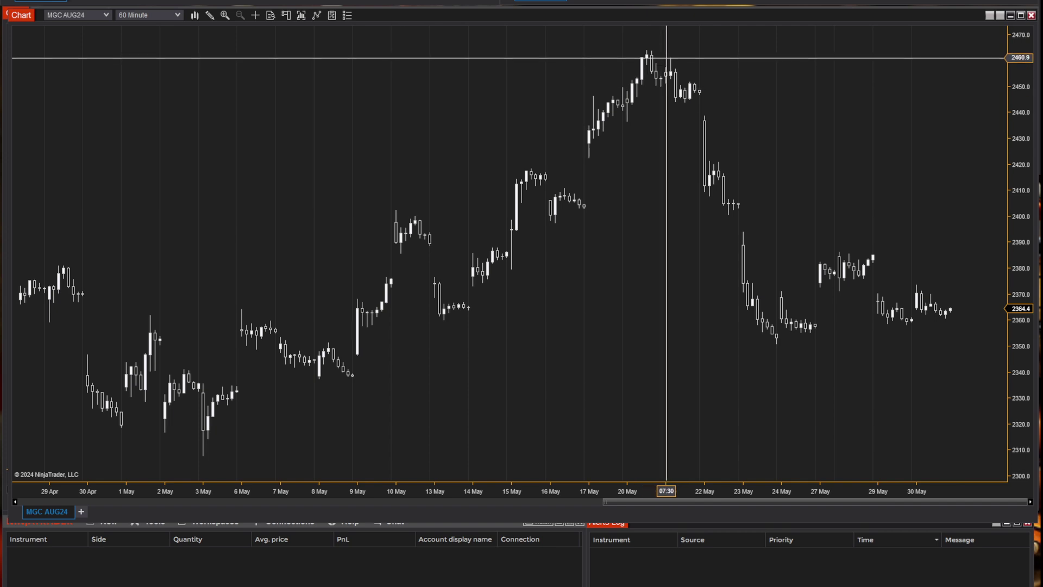
Step: Move the MGC AUG24 chart window aside and bring the ES JUN24 chart back to the front
left_click_drag(702, 18, 814, 60)
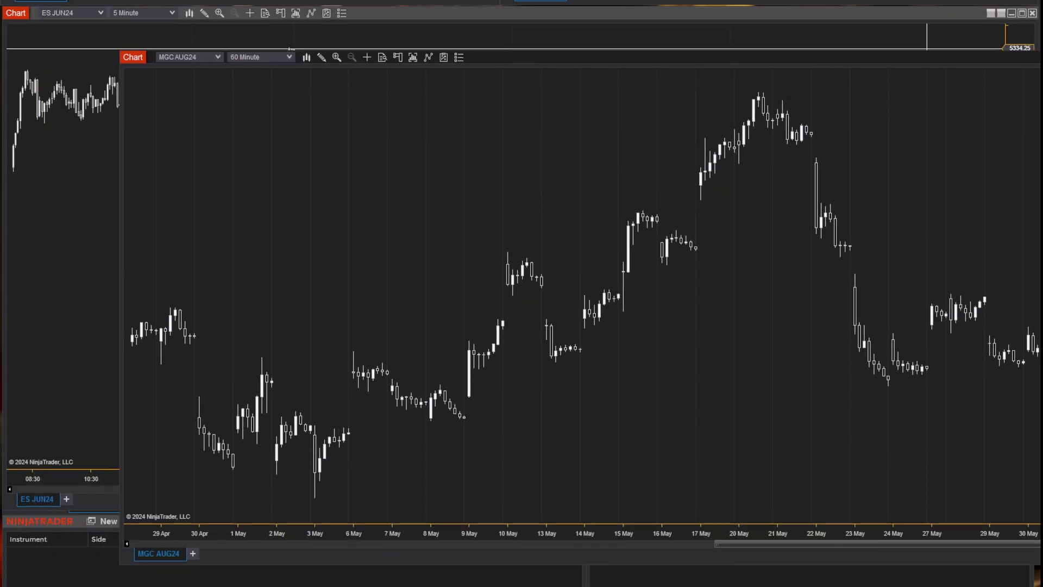
left_click(291, 49)
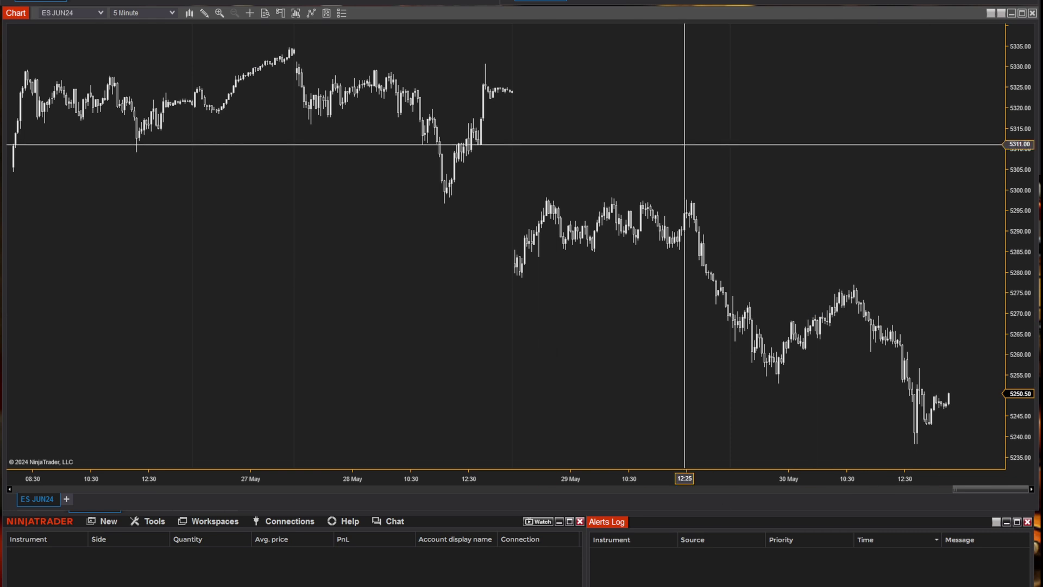